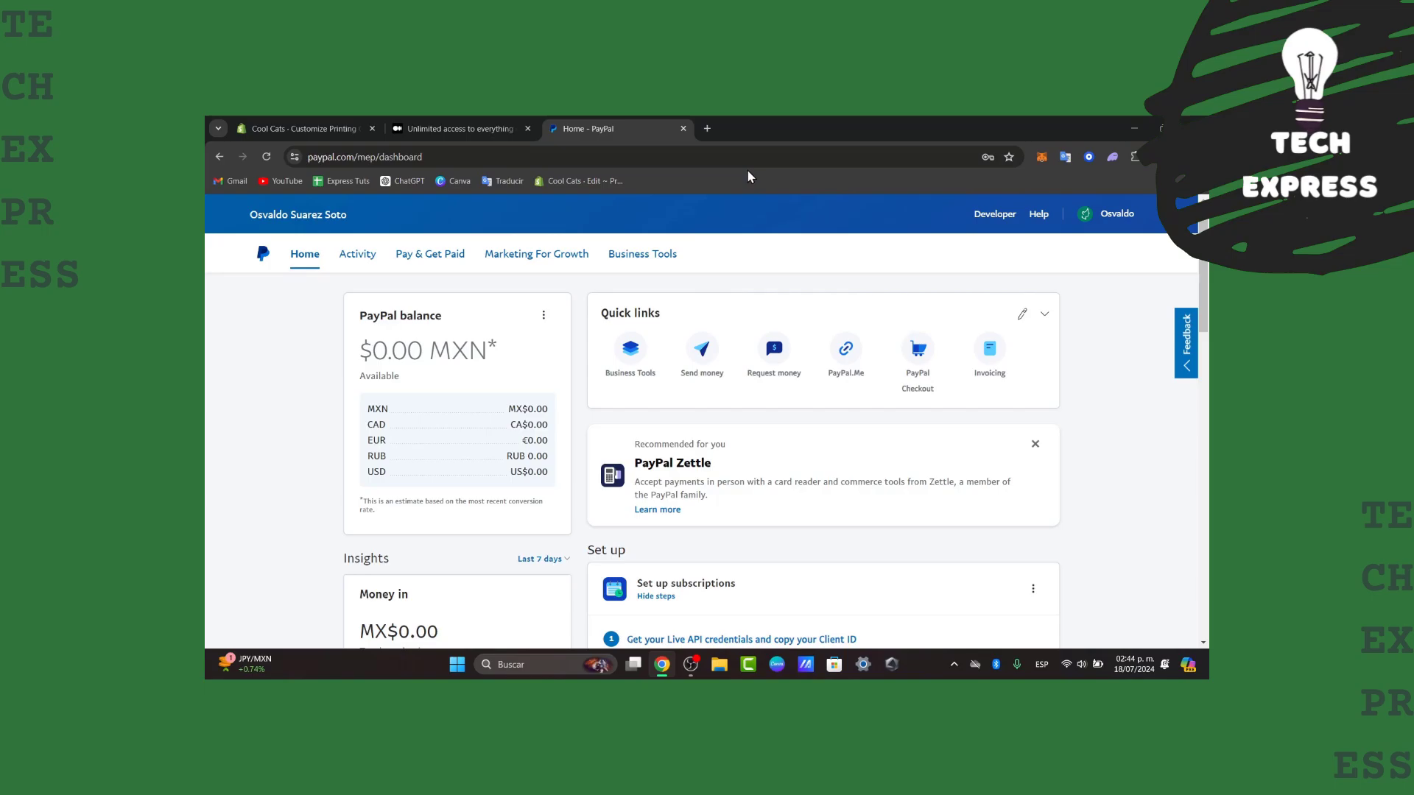
Open a new browser tab next to the PayPal business dashboard
click(707, 128)
Go to wise.com, log in with the saved credentials, and glance at the profile menu
text(w)
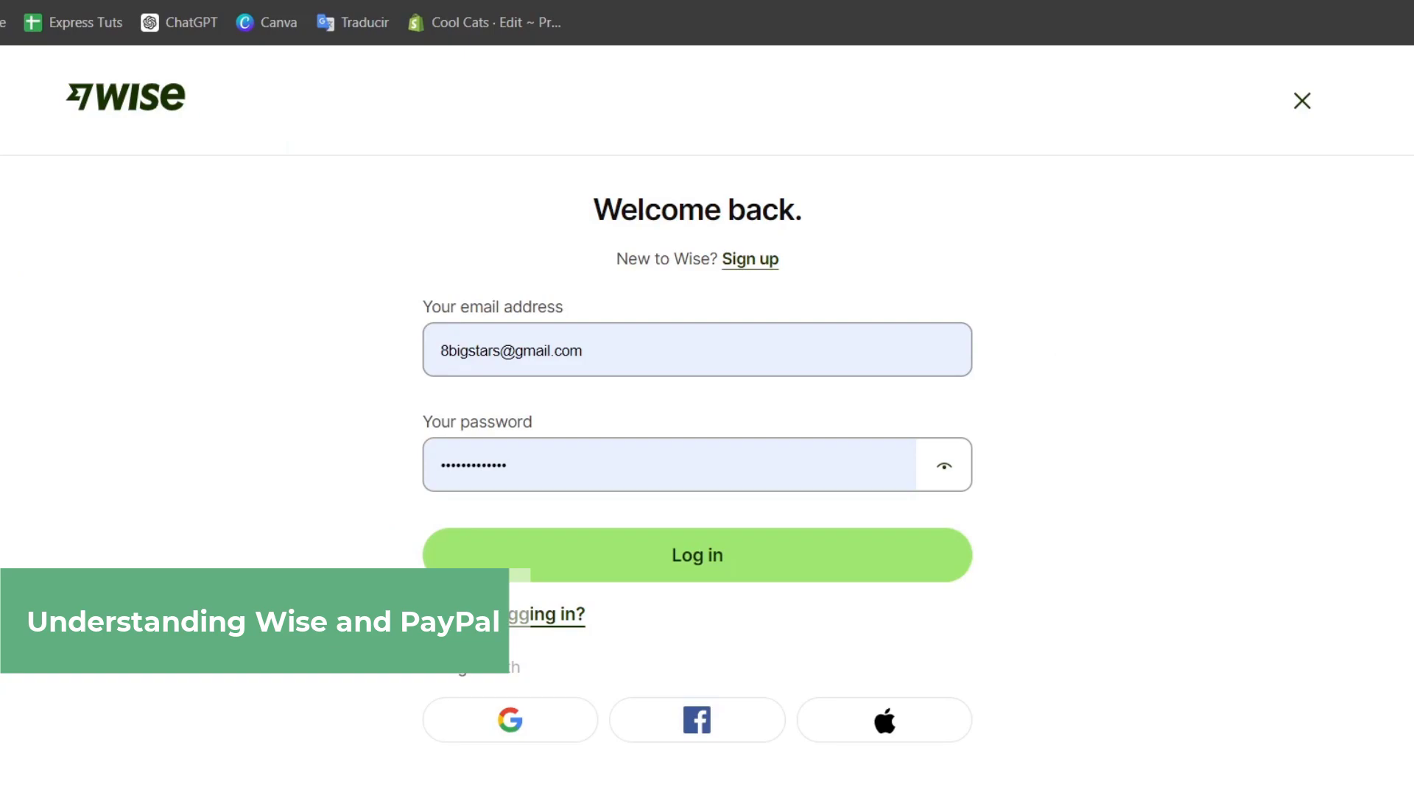
click(726, 569)
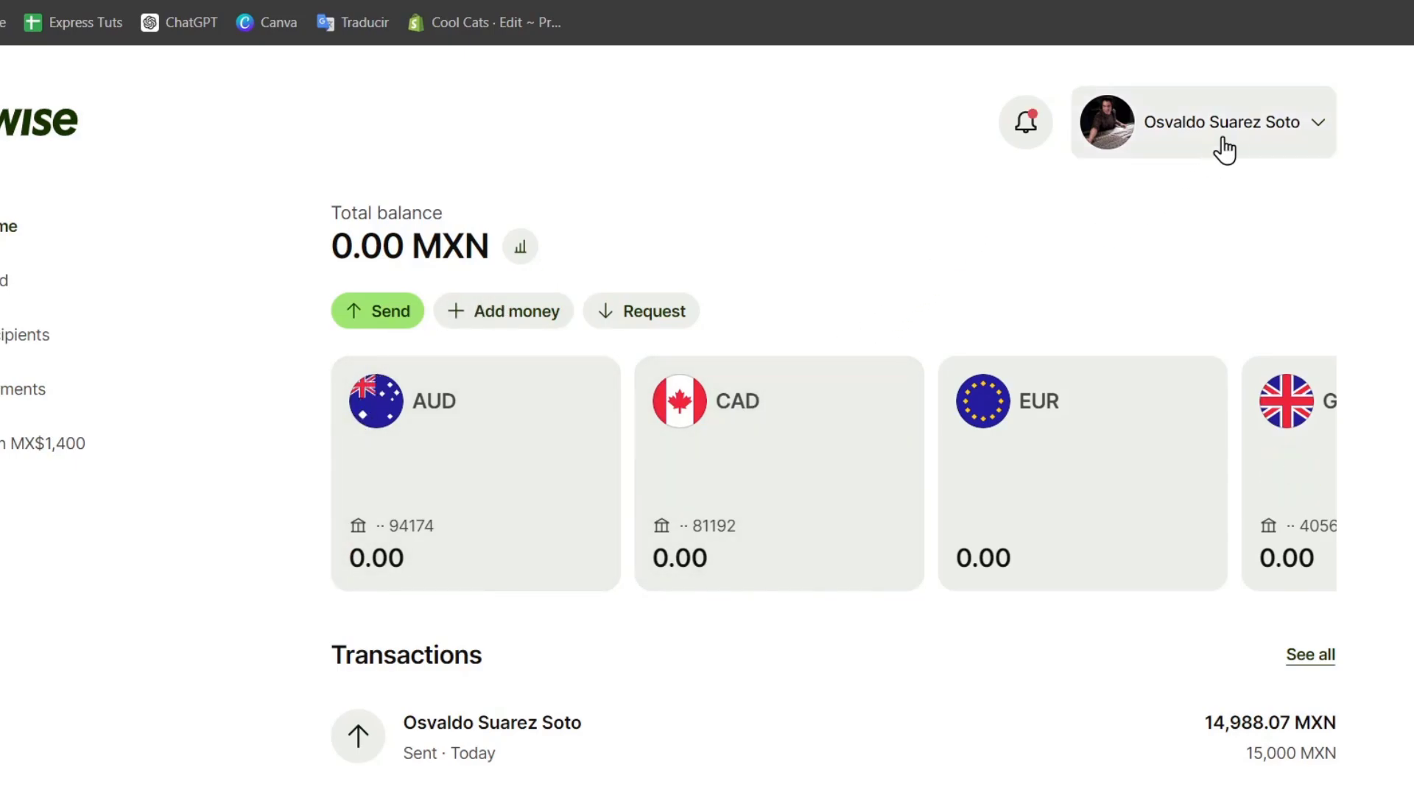
click(1245, 148)
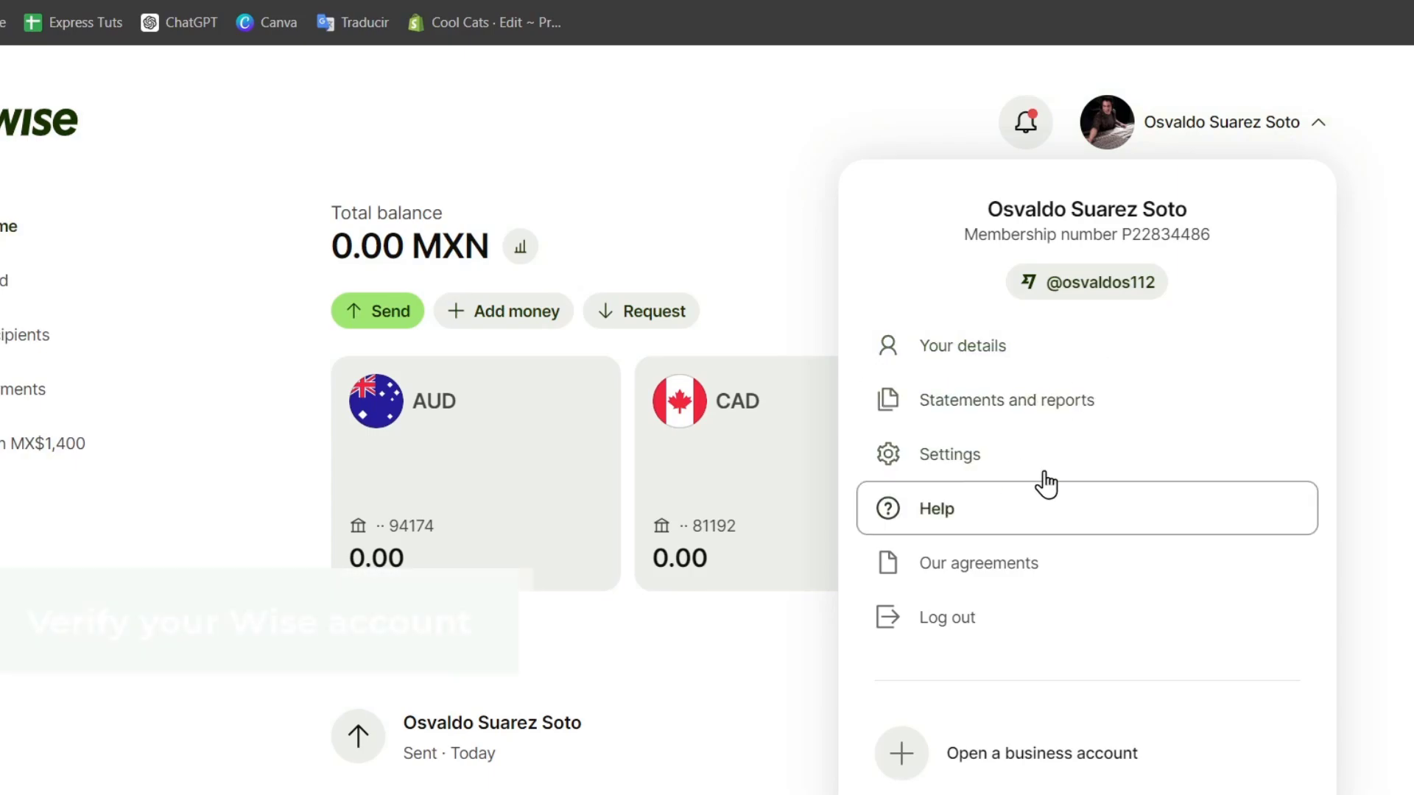
click(1369, 403)
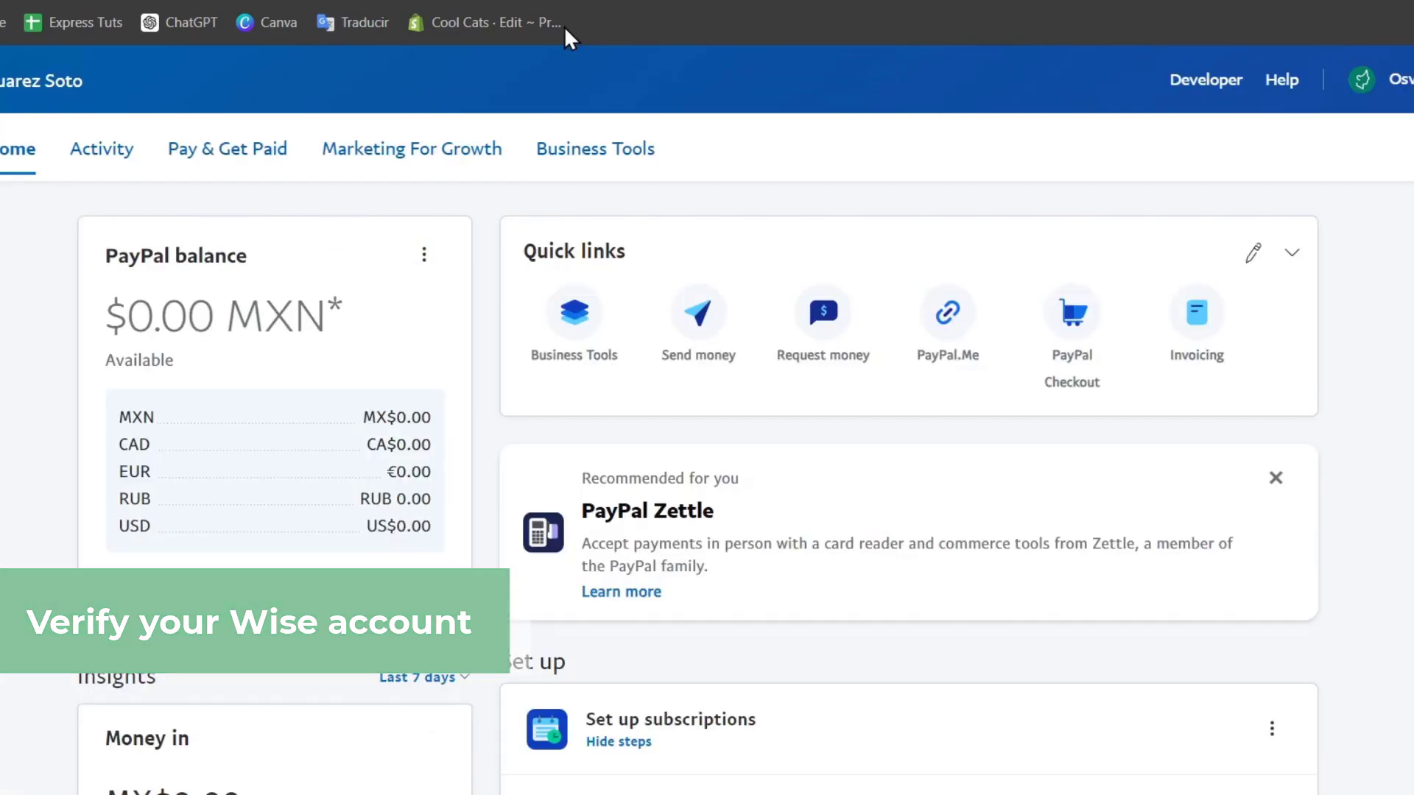
View the unconfirmed PAYONEER account's details under Banks & Cards, noting the two-deposit confirmation note
click(215, 156)
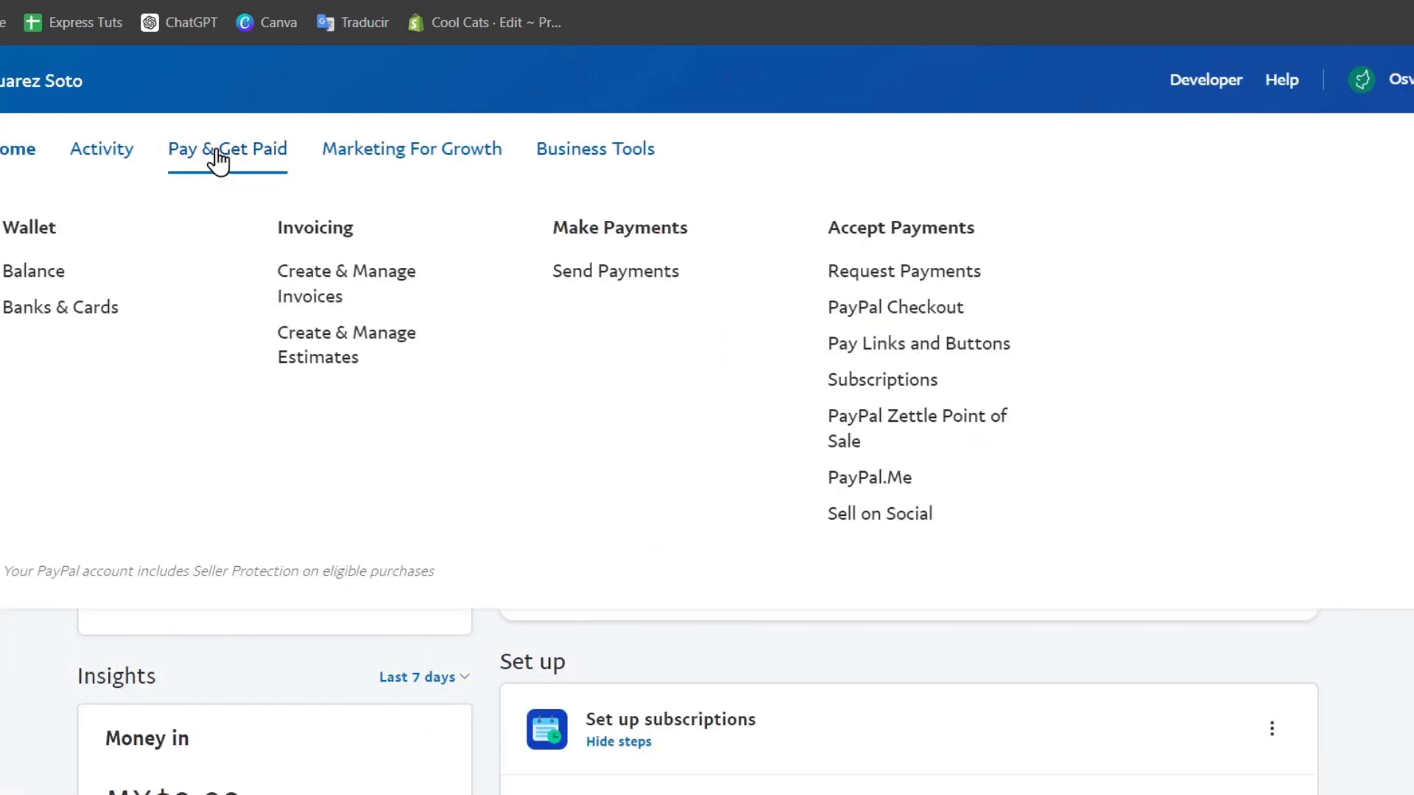
click(47, 310)
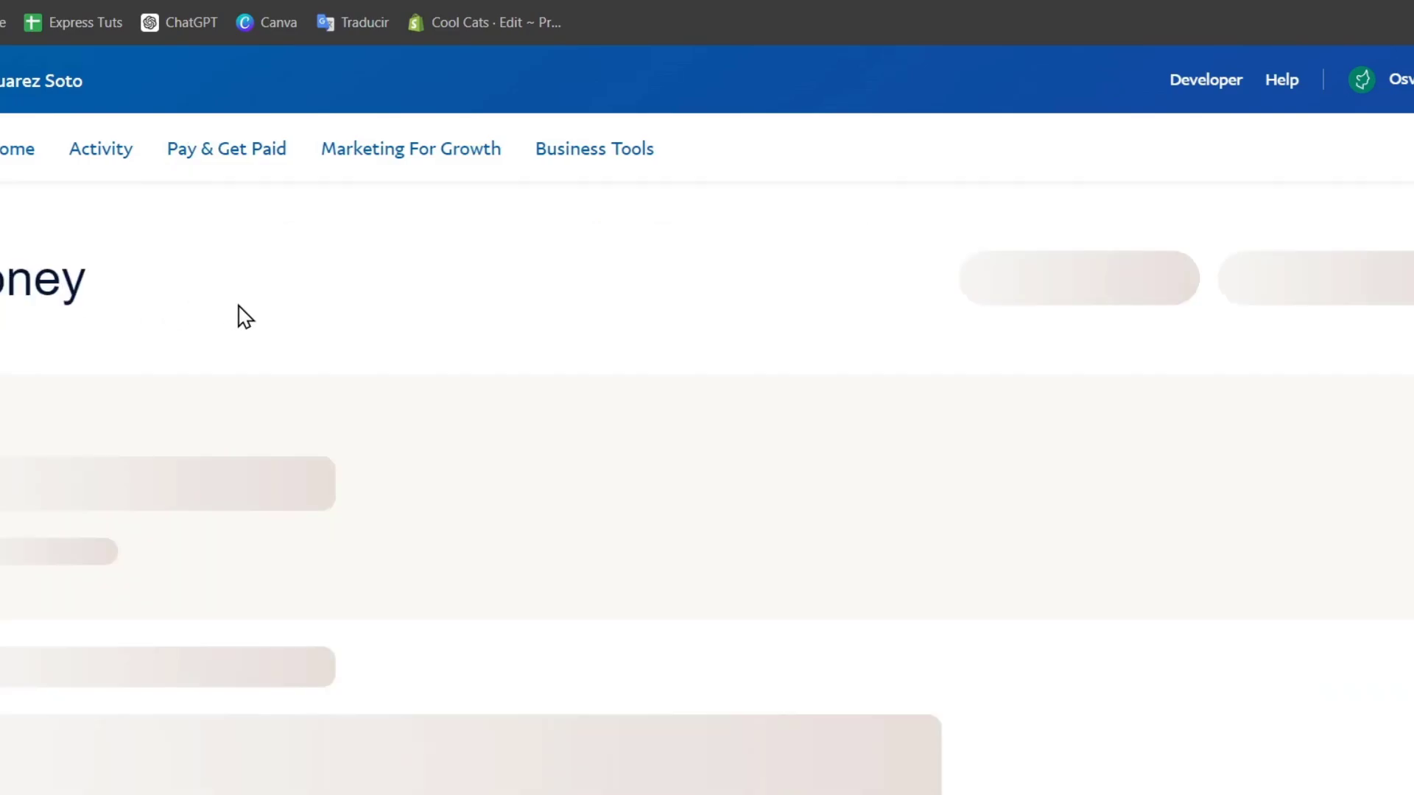
scroll(275, 341, down, 10)
scroll(274, 341, down, 1)
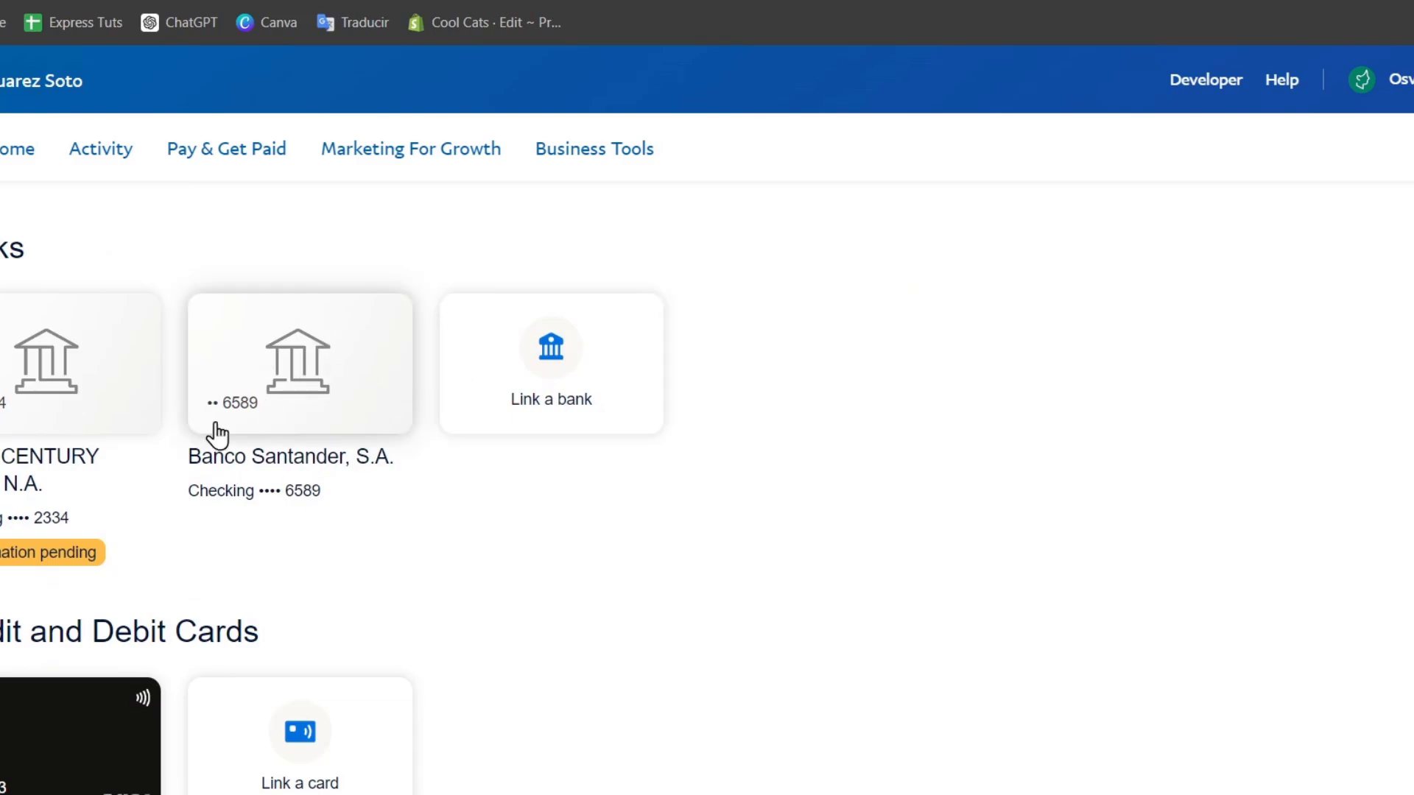
click(111, 394)
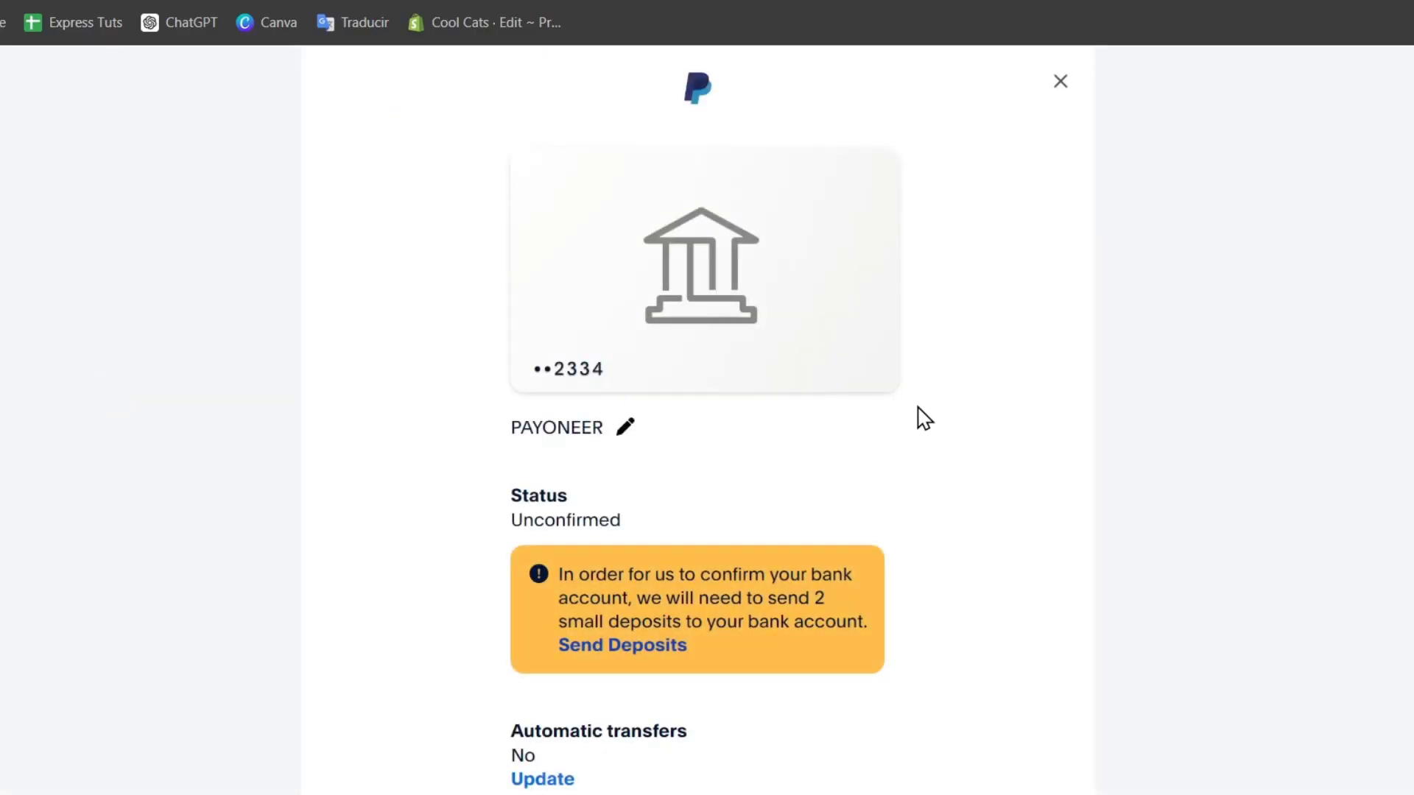
drag(820, 600, 864, 630)
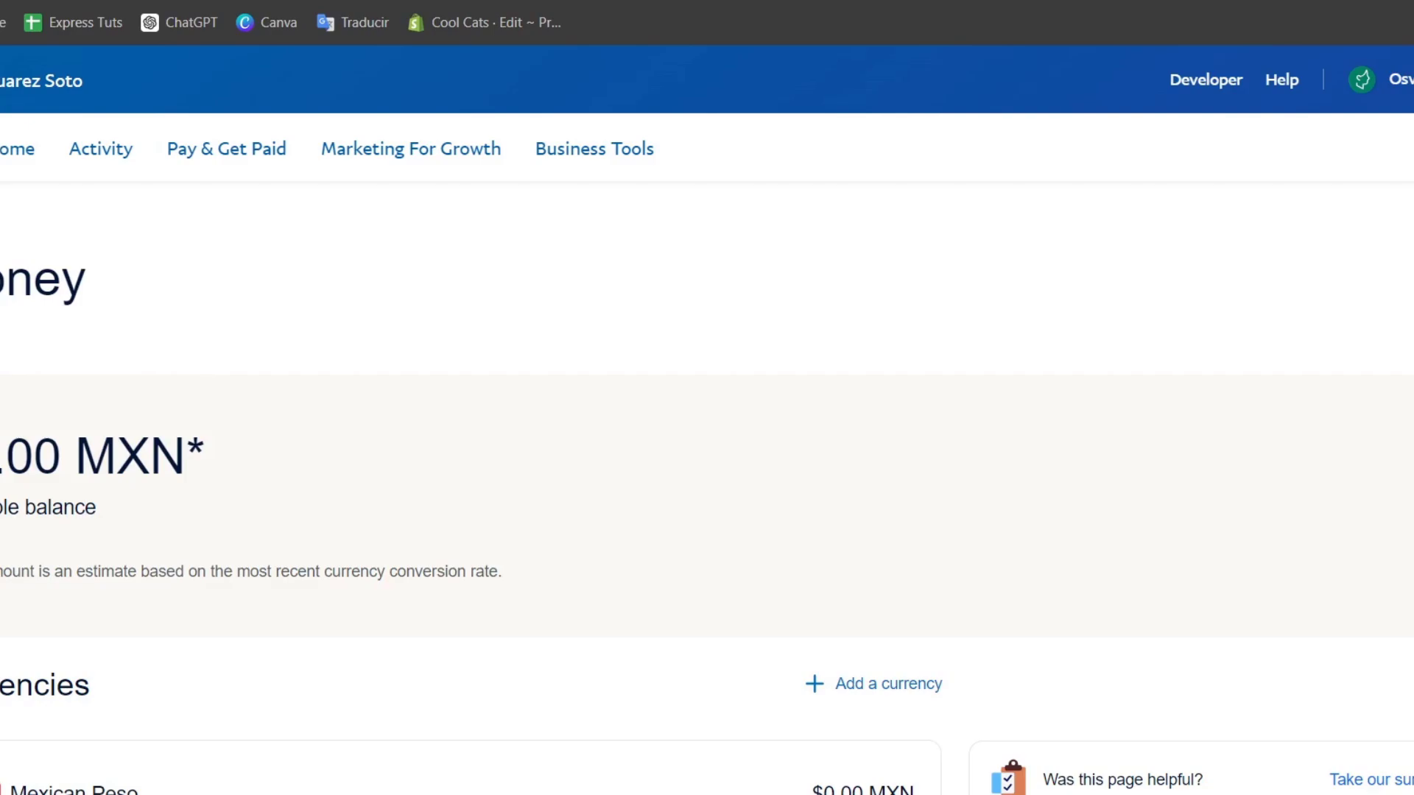
Return to the Money page showing the 0.00 MXN balance and linked banks
click(252, 151)
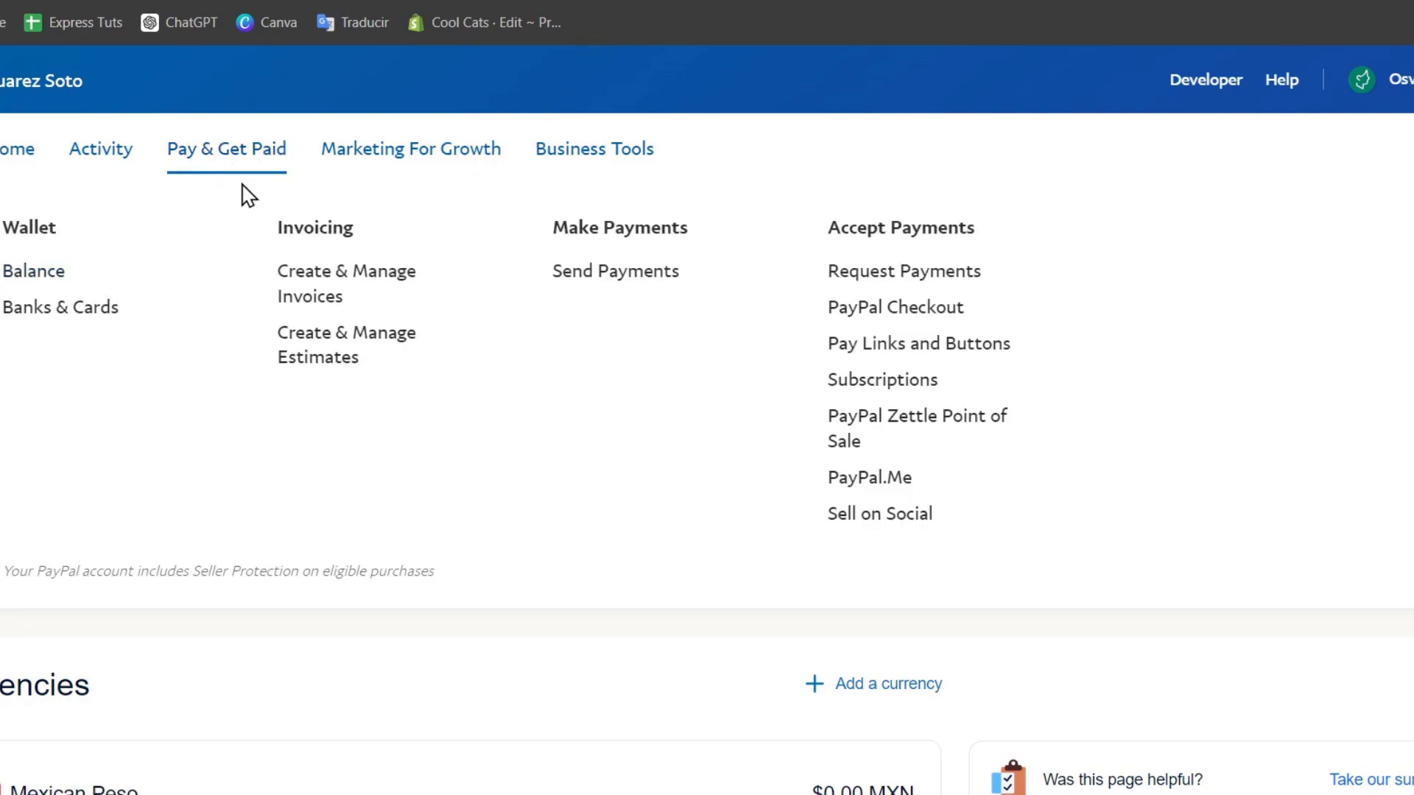
click(115, 310)
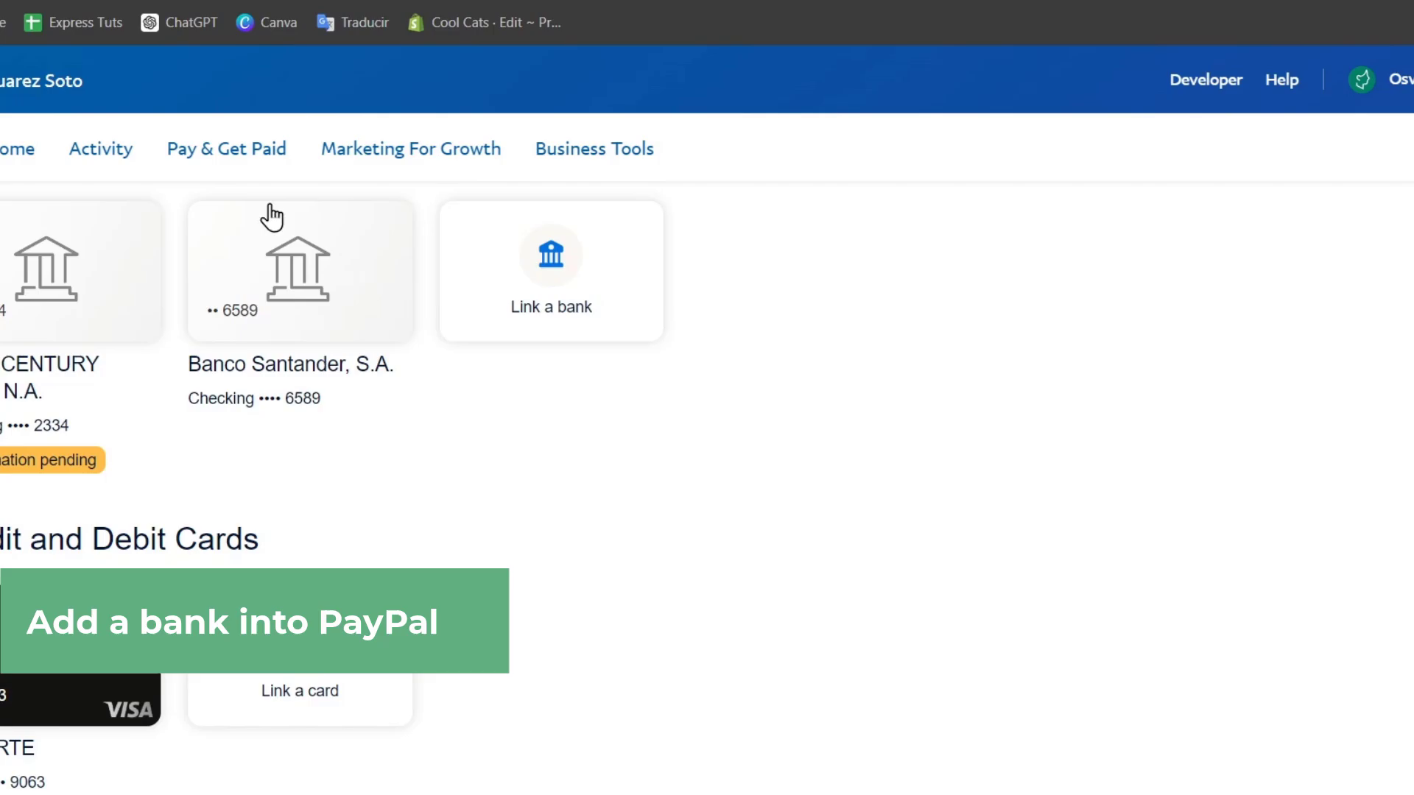
scroll(394, 277, up, 2)
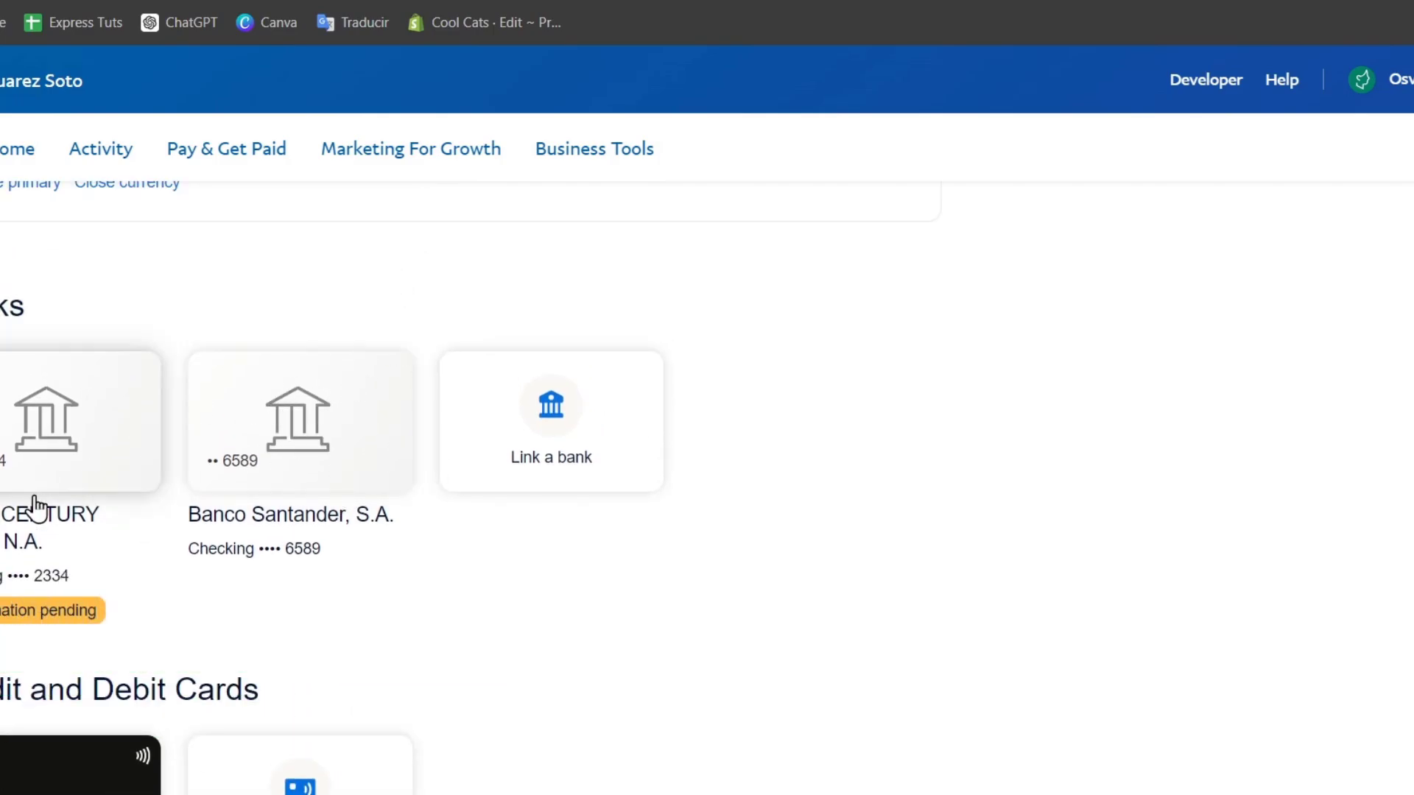
scroll(453, 391, up, 10)
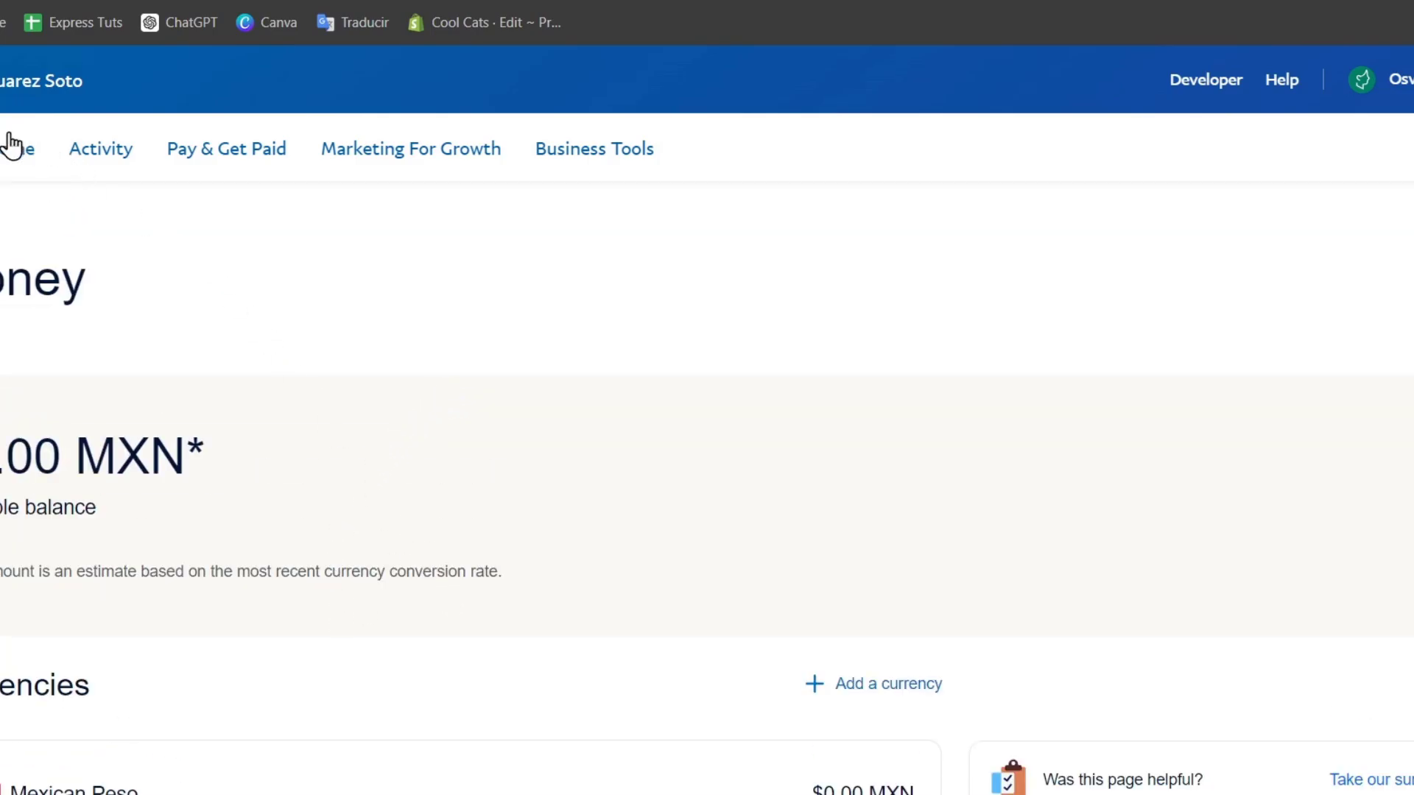
From Home, open Send or request payments through the PayPal balance's ⋮ menu
click(8, 158)
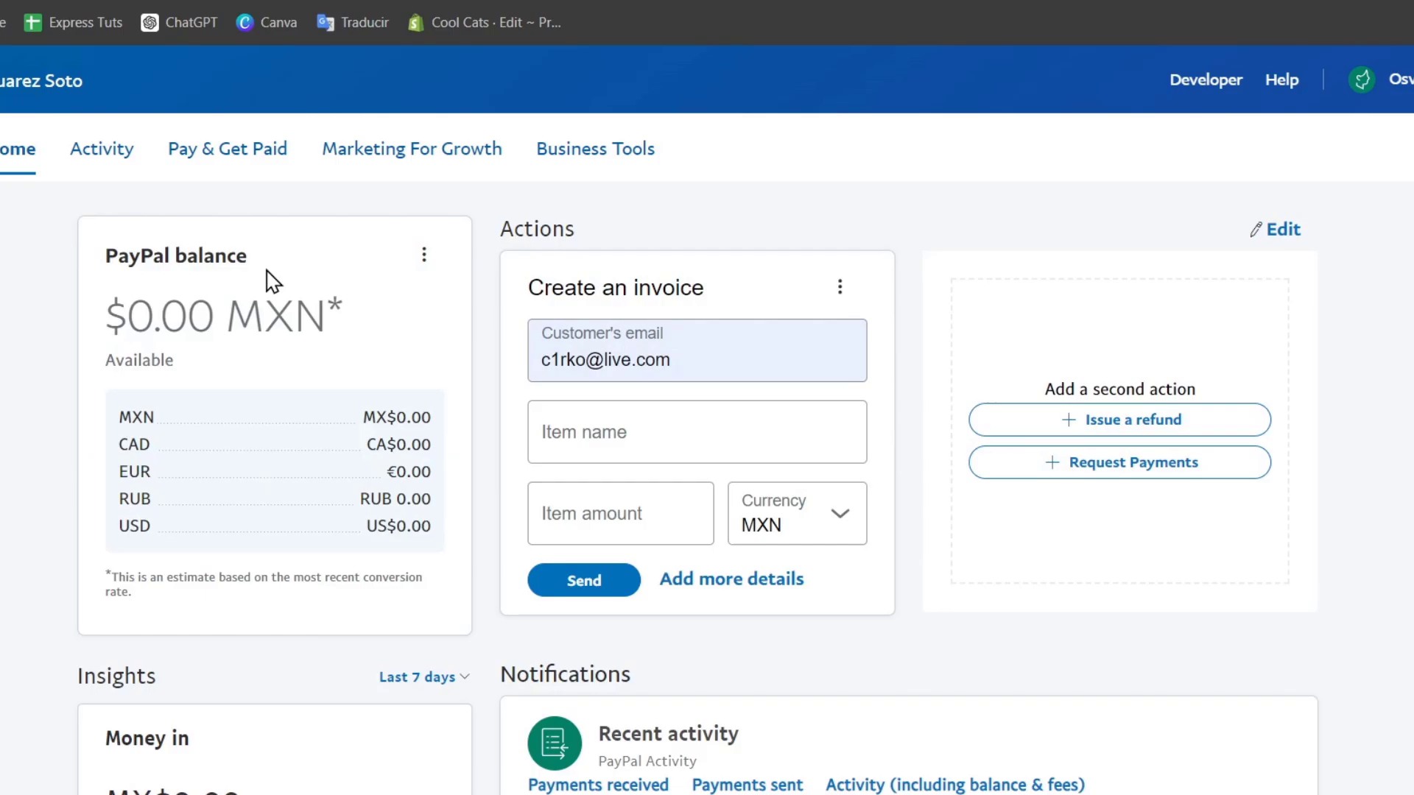
drag(165, 256, 290, 262)
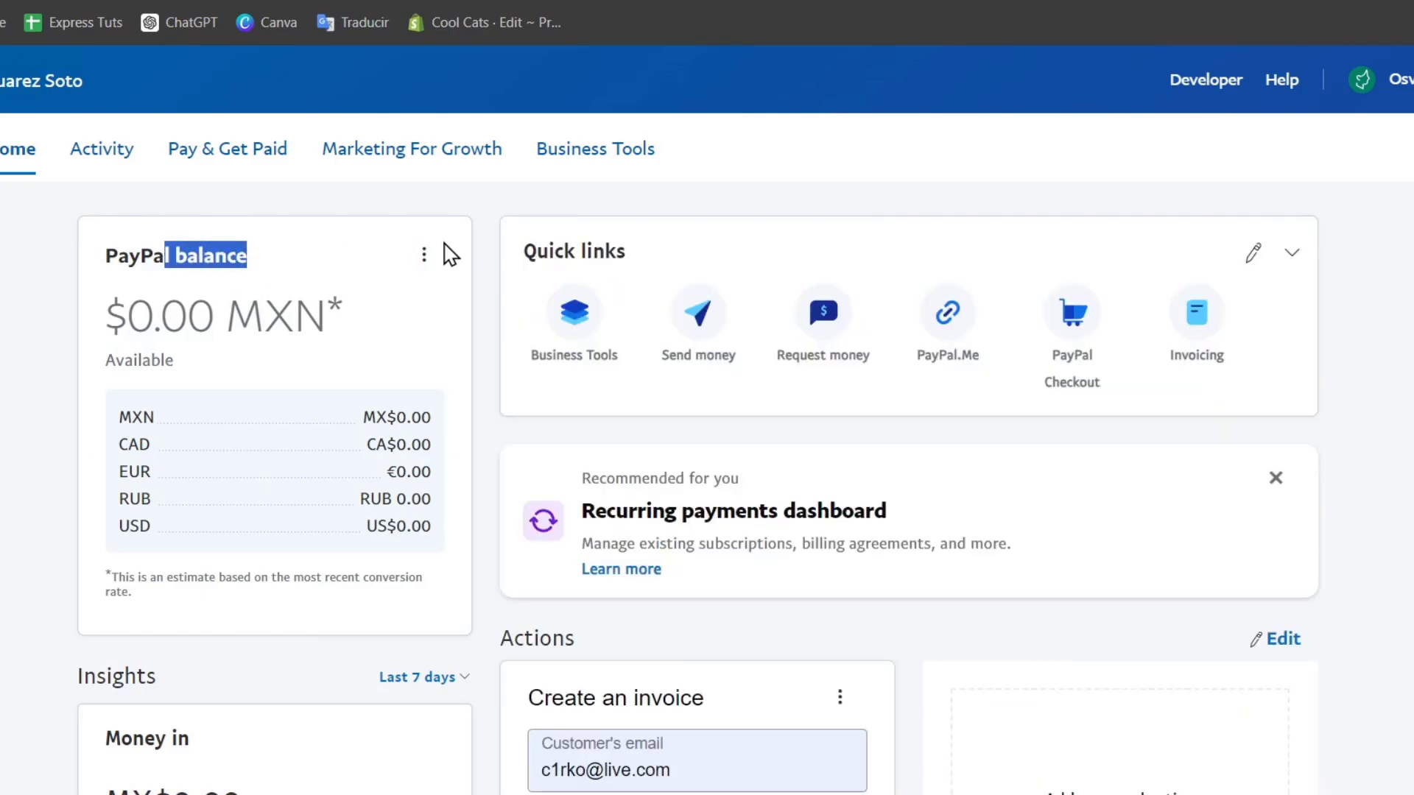
click(425, 255)
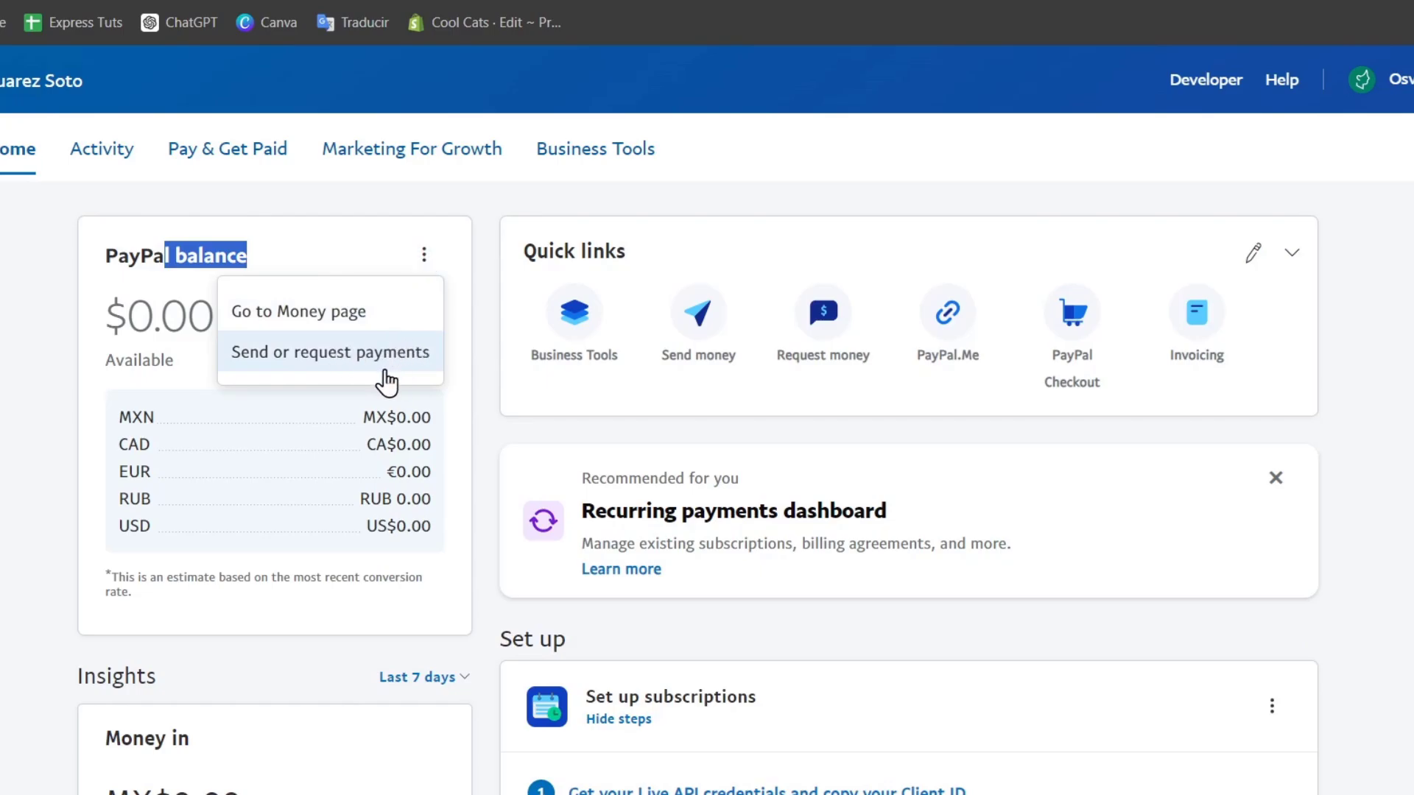
click(383, 372)
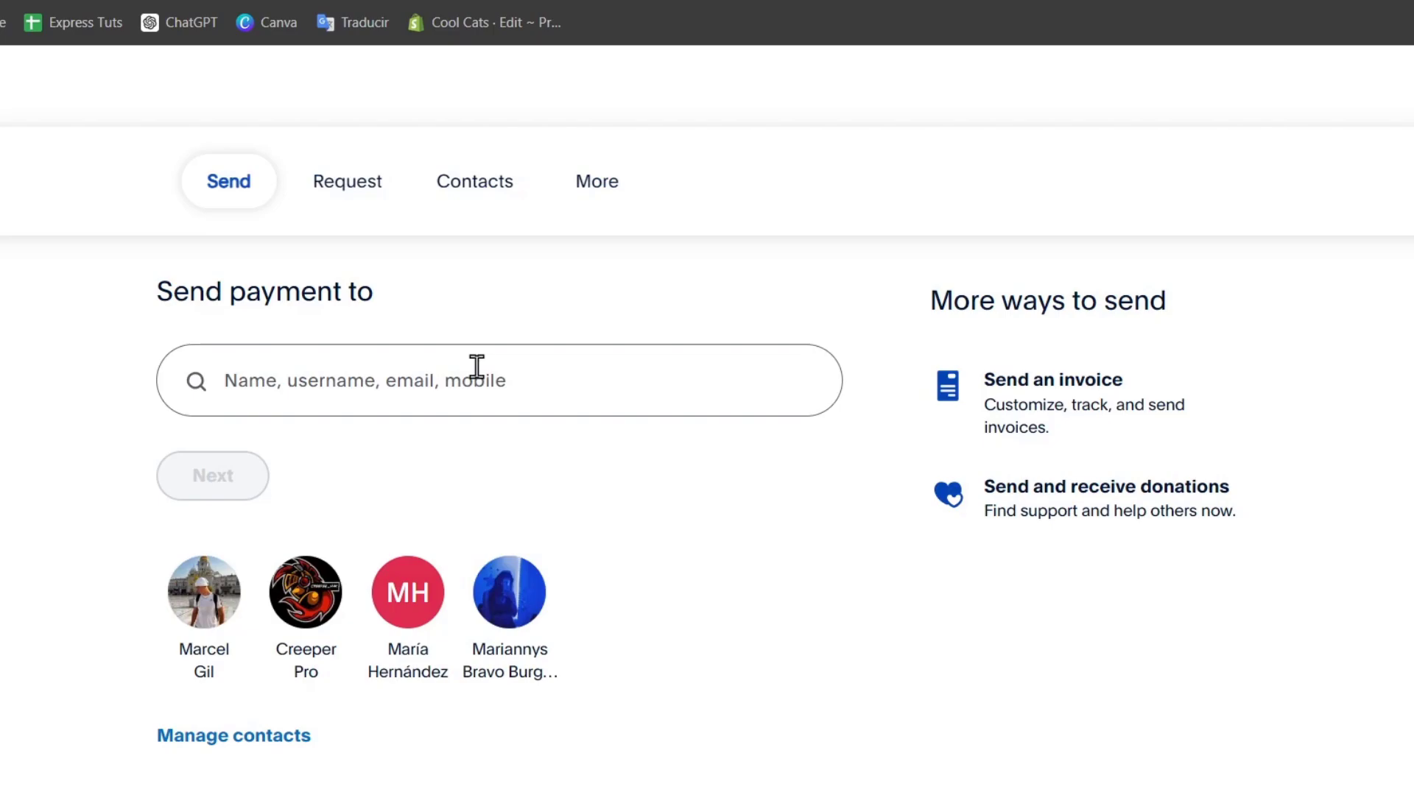
Switch to Request, paste a recipient's e-mail, then return to the Home dashboard
click(379, 245)
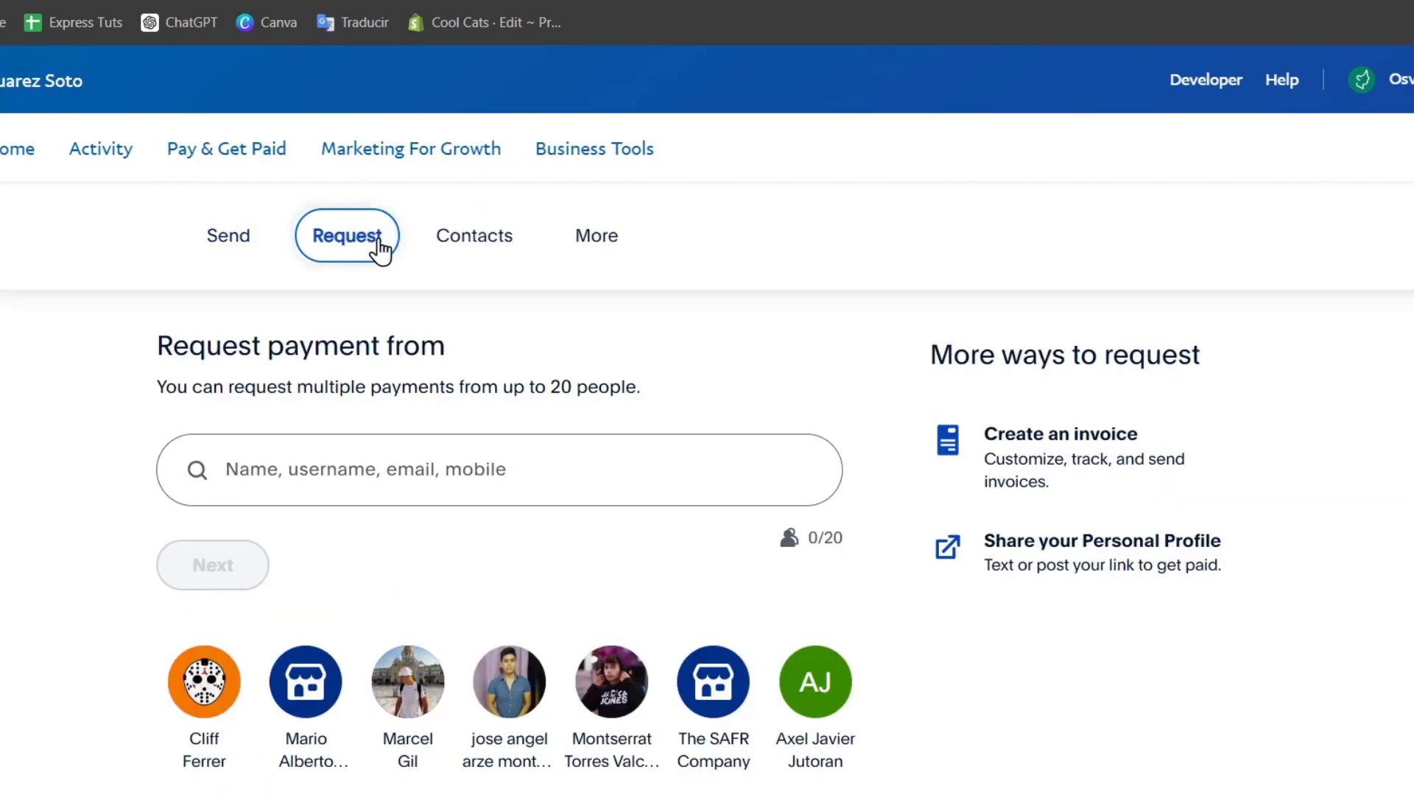
key(ctrl+v)
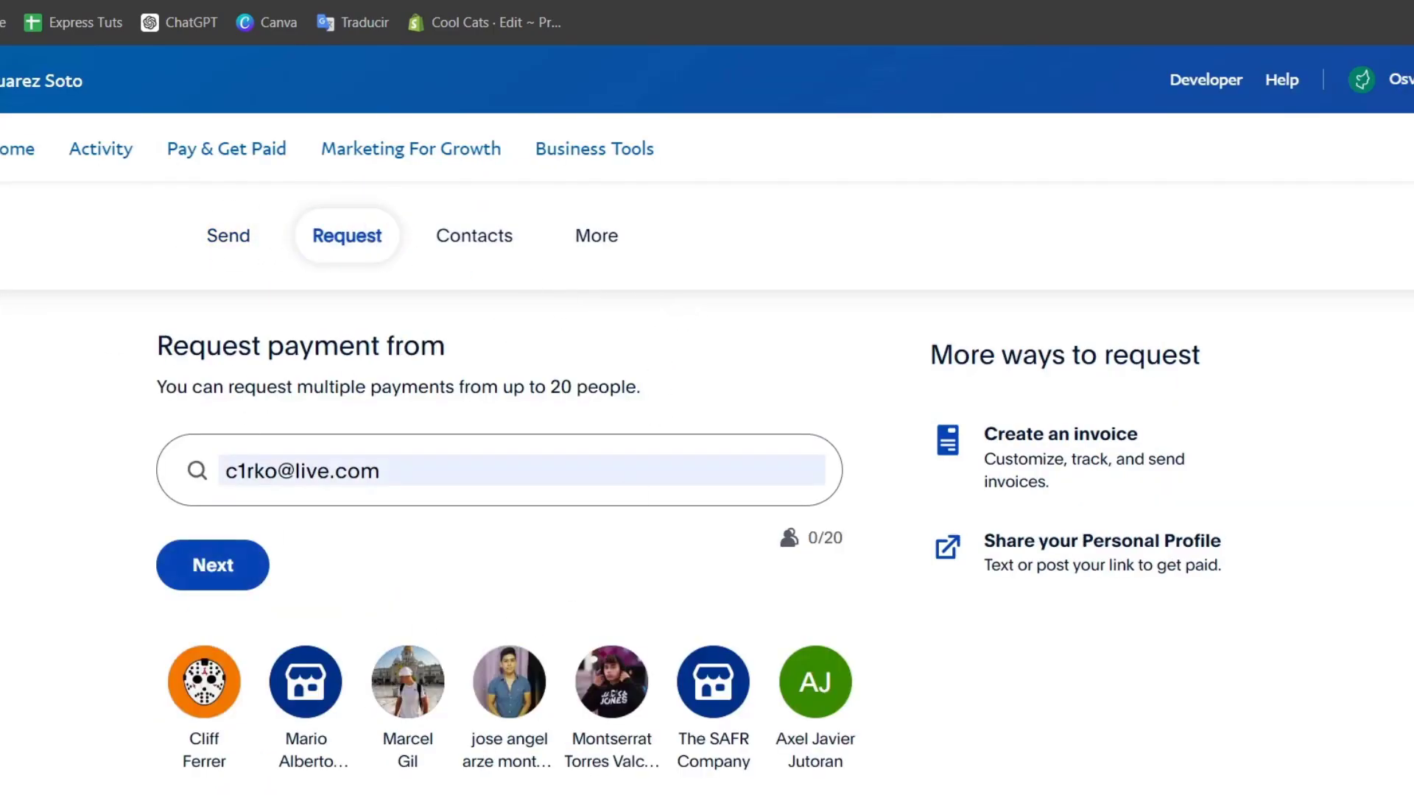
click(4, 171)
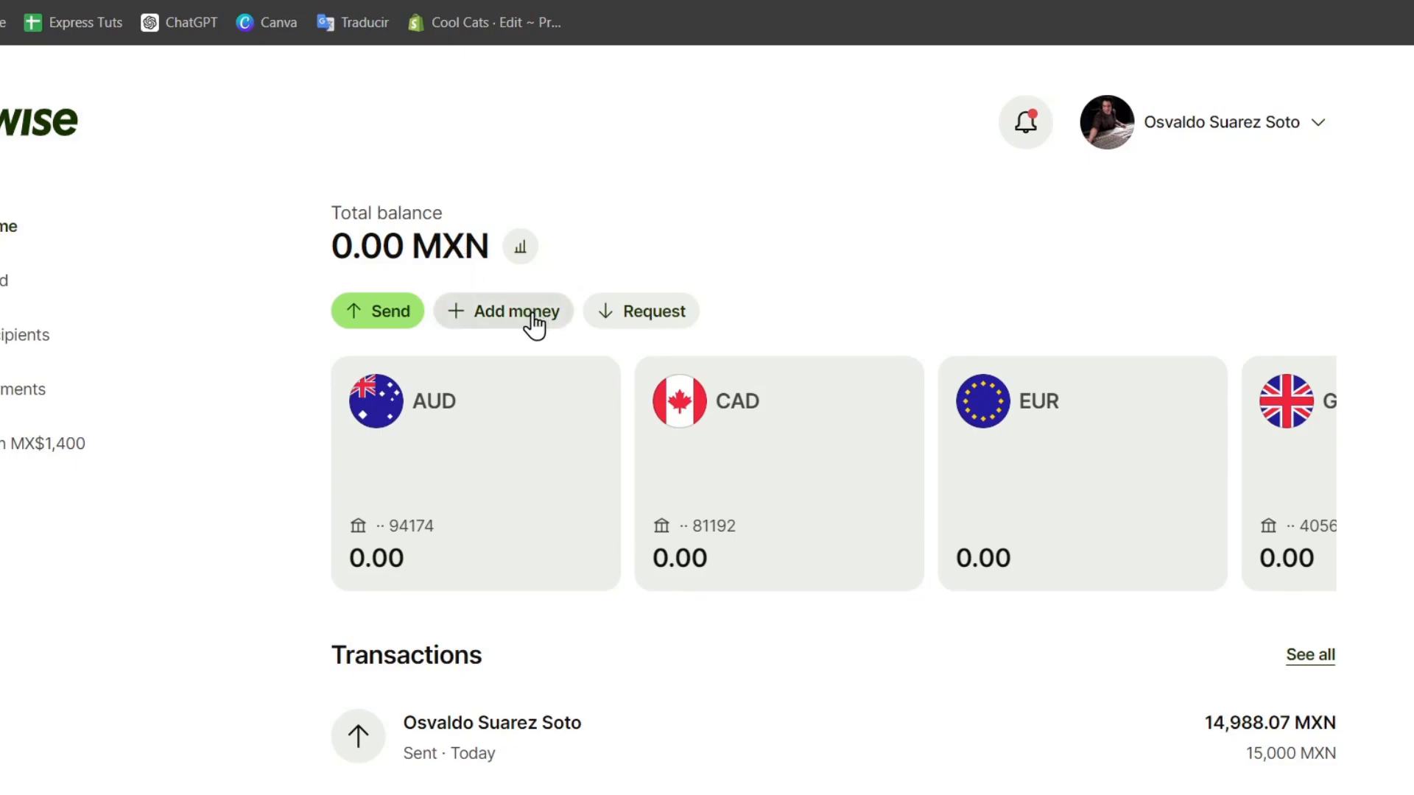
Start Add money and enter 80 US dollars as the amount
click(524, 325)
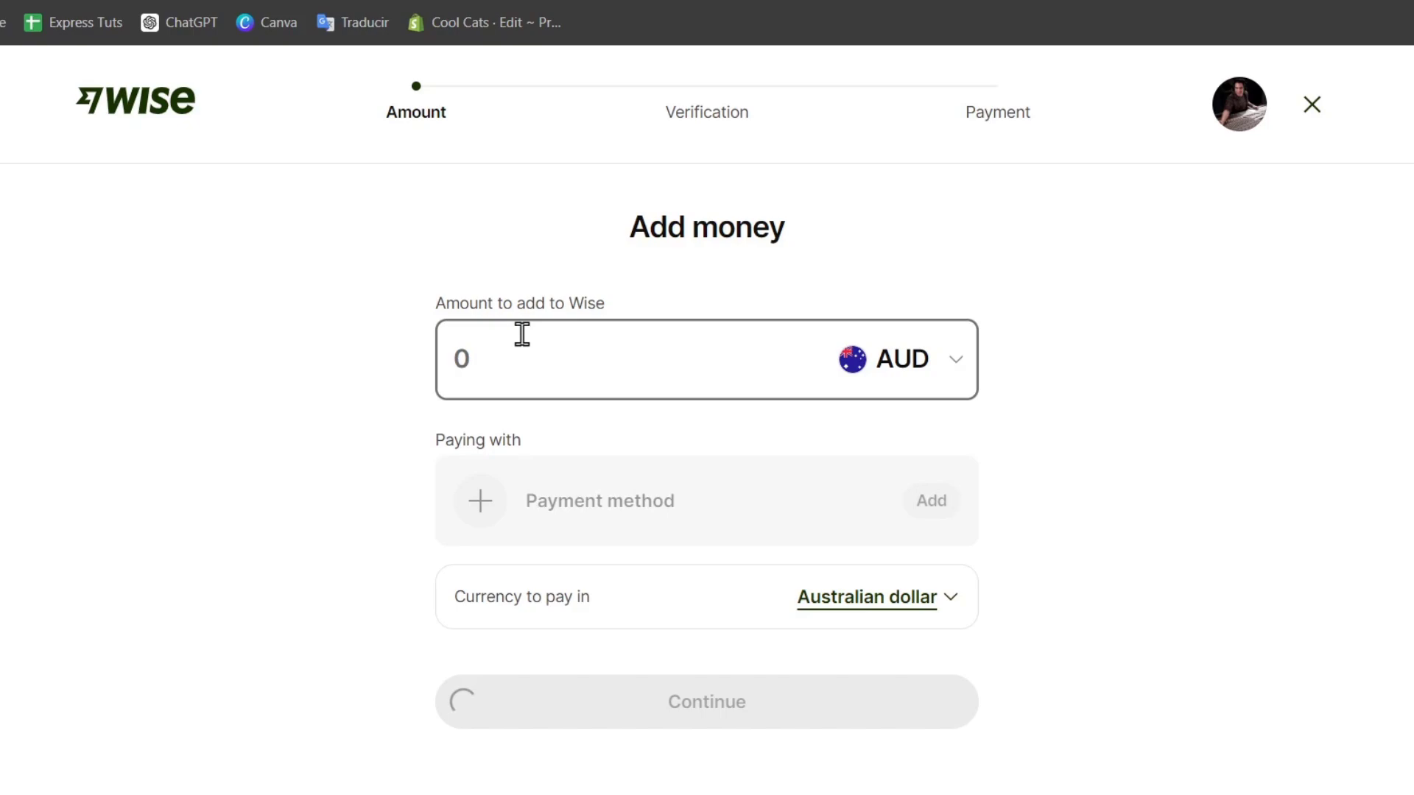
click(916, 361)
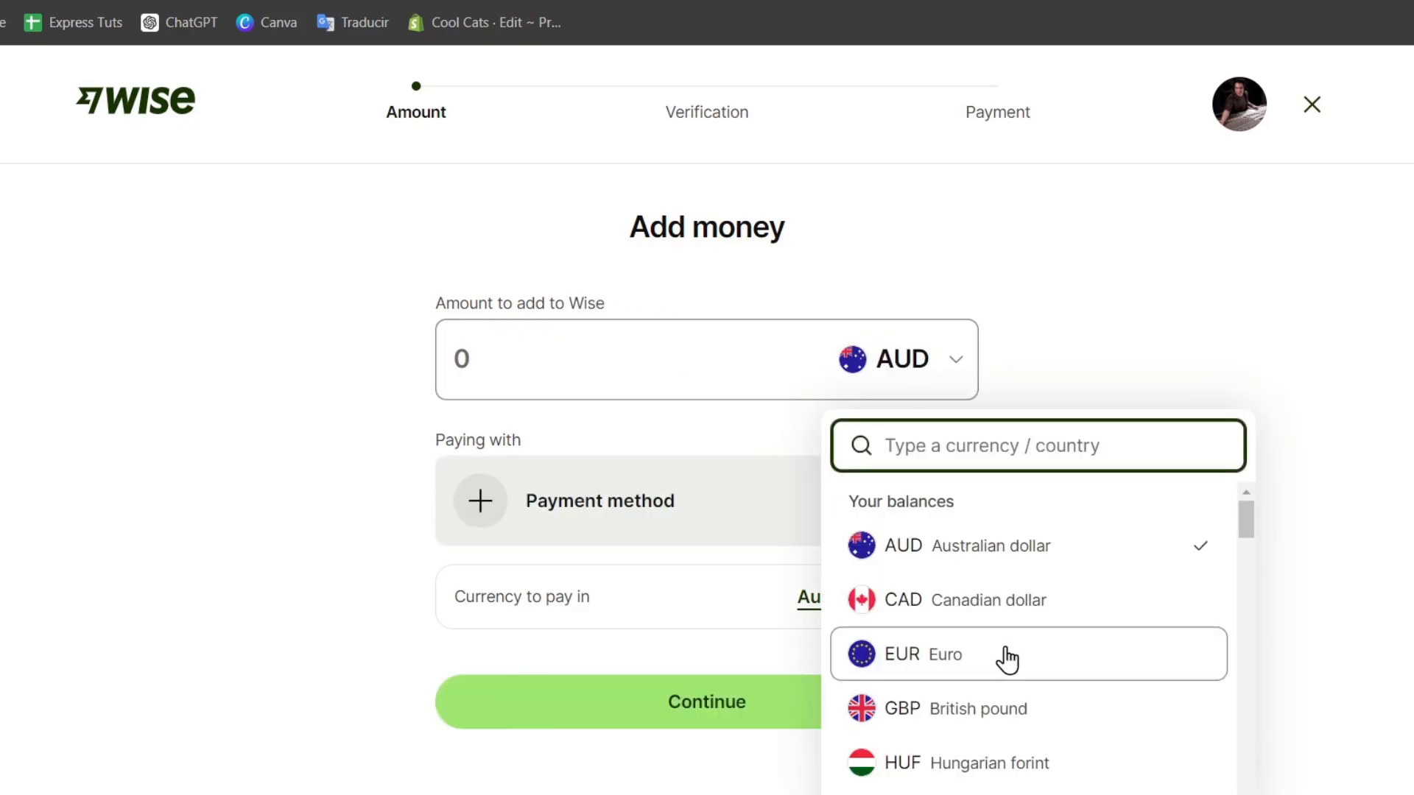
scroll(1009, 660, down, 4)
scroll(1010, 663, down, 2)
scroll(997, 653, up, 2)
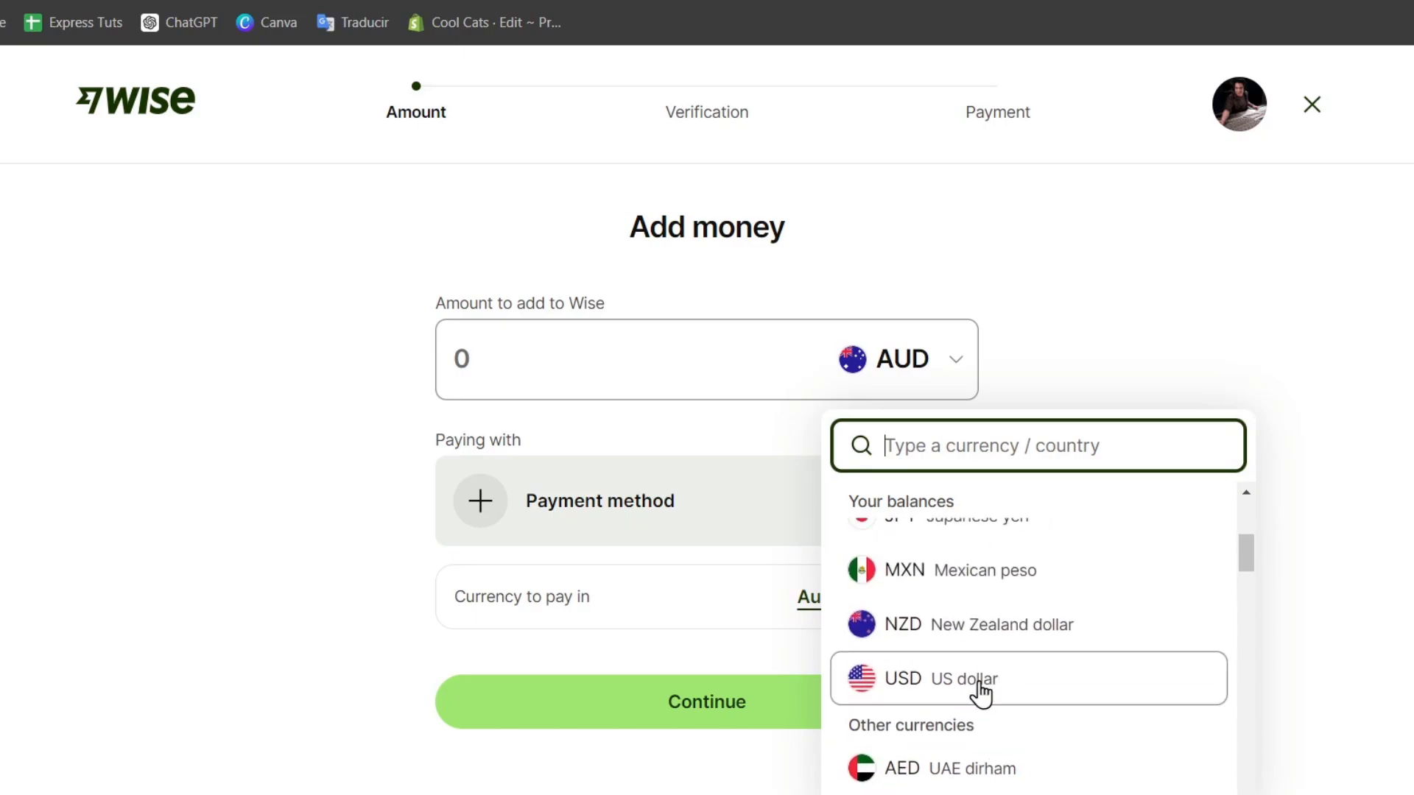
click(981, 691)
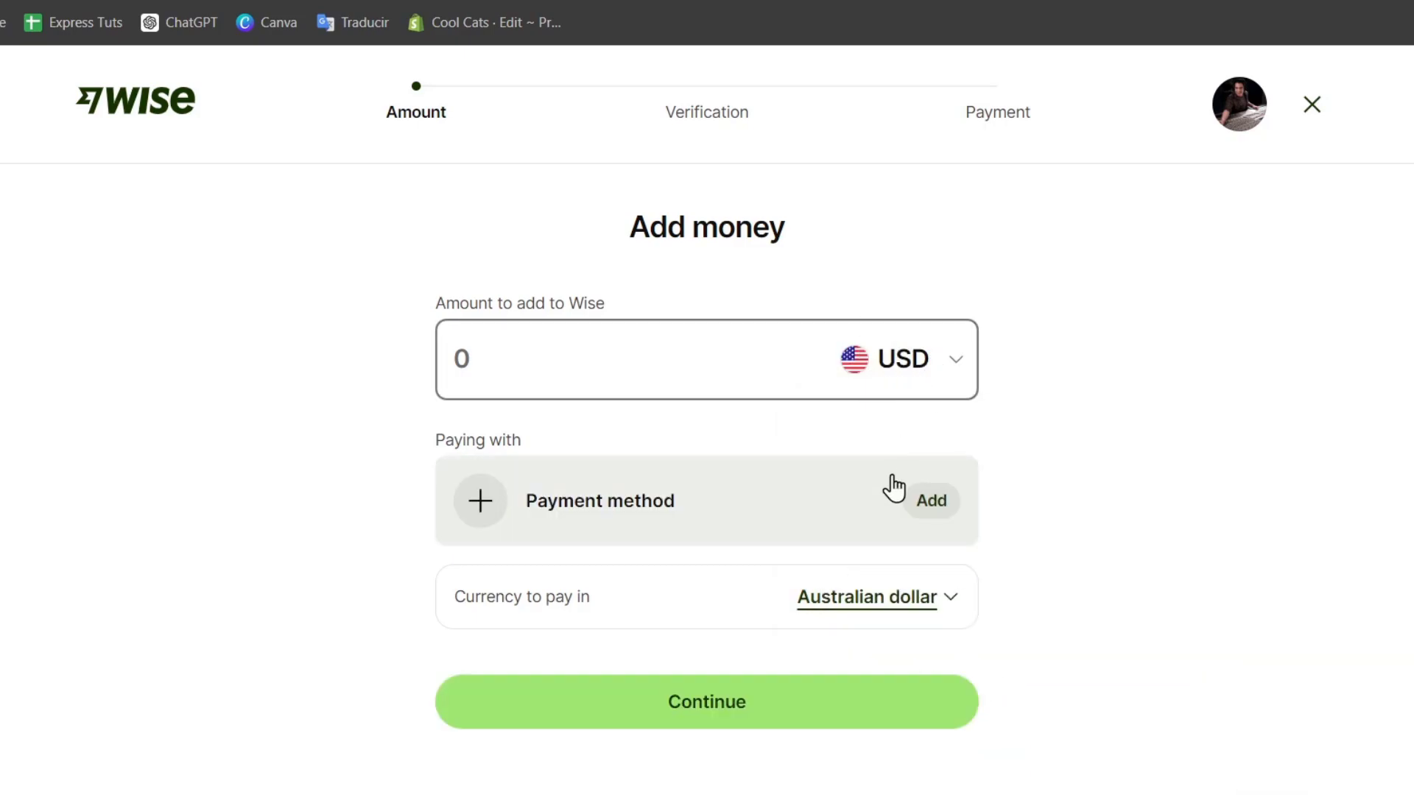
click(879, 515)
click(661, 358)
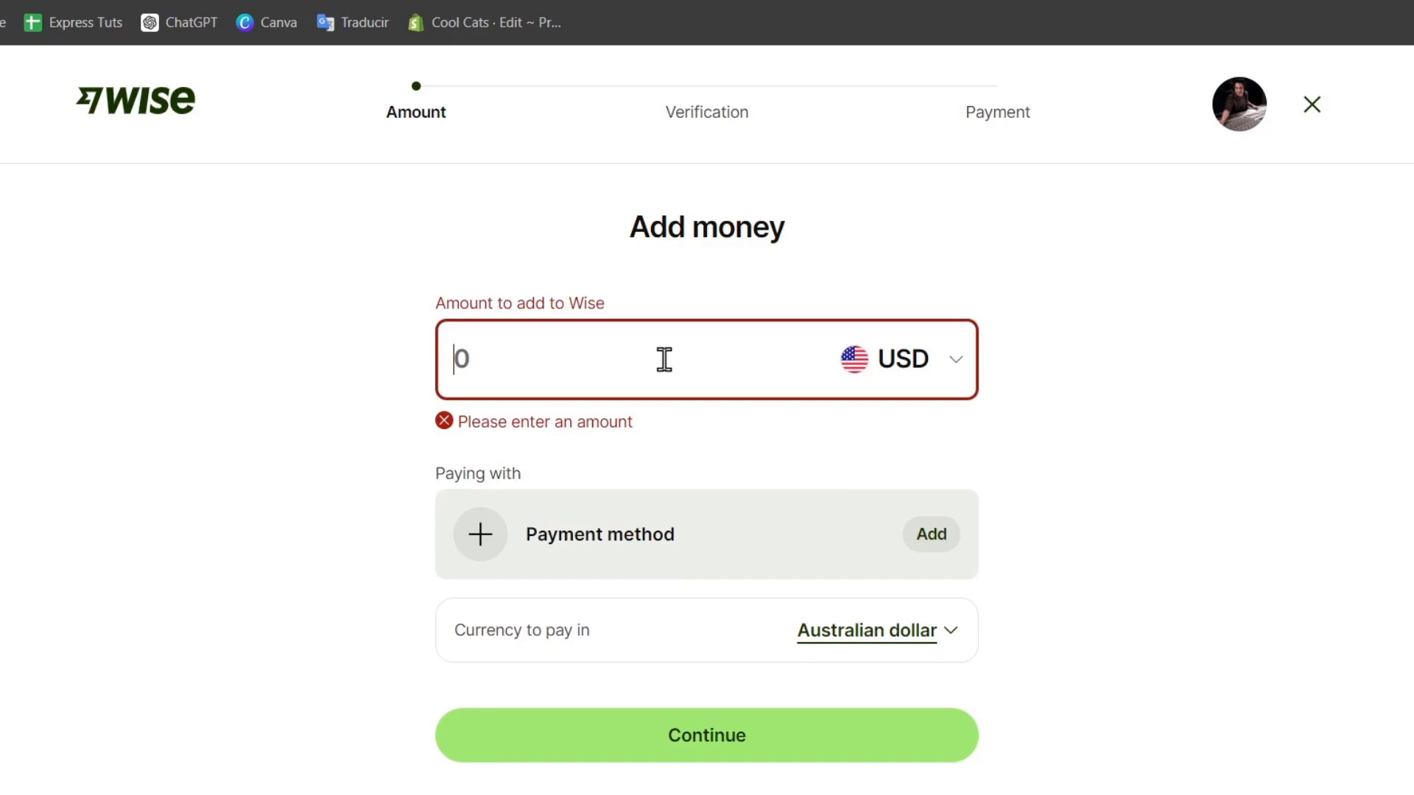
text(80)
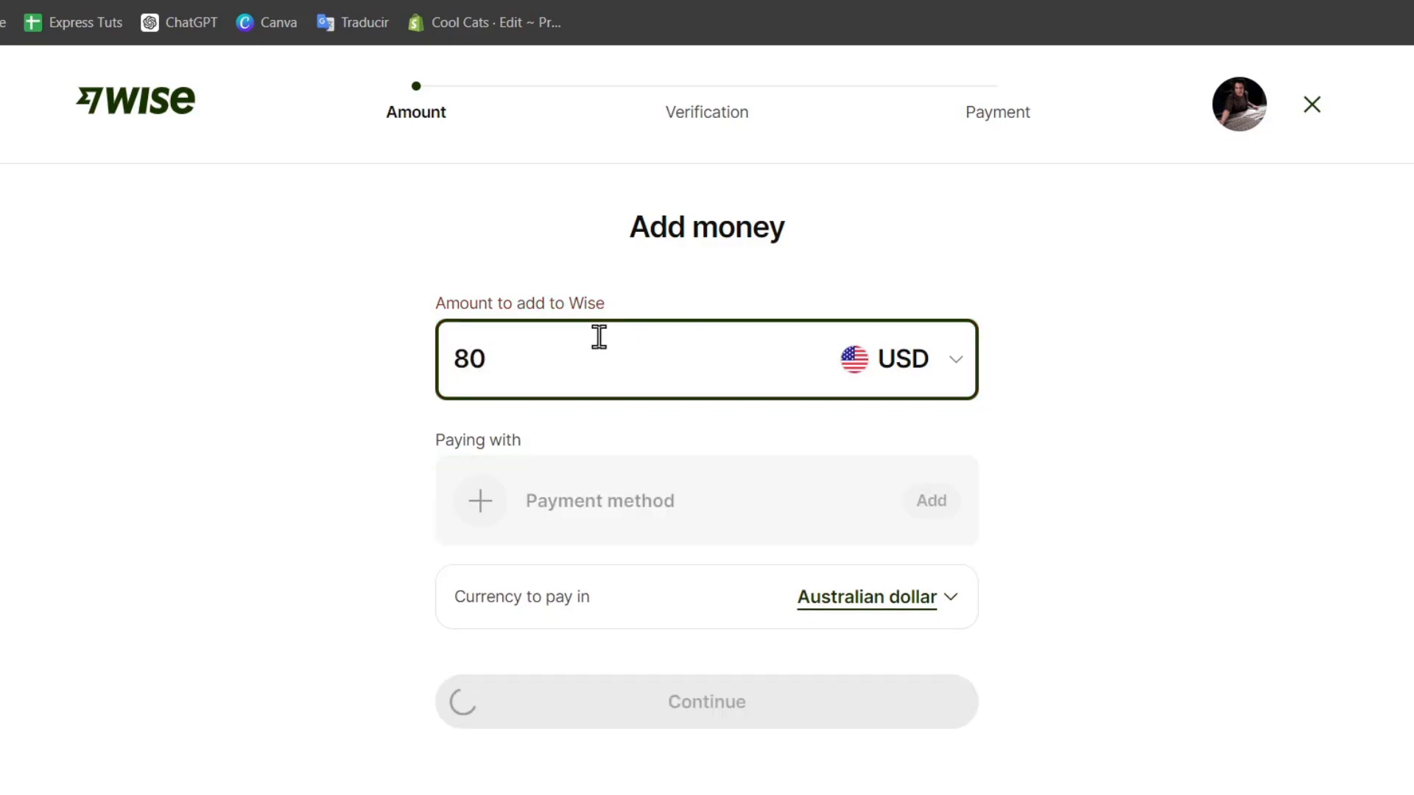
Choose bank transfer as the payment method and review the 119.76 AUD total with 0.47 AUD fees
click(669, 503)
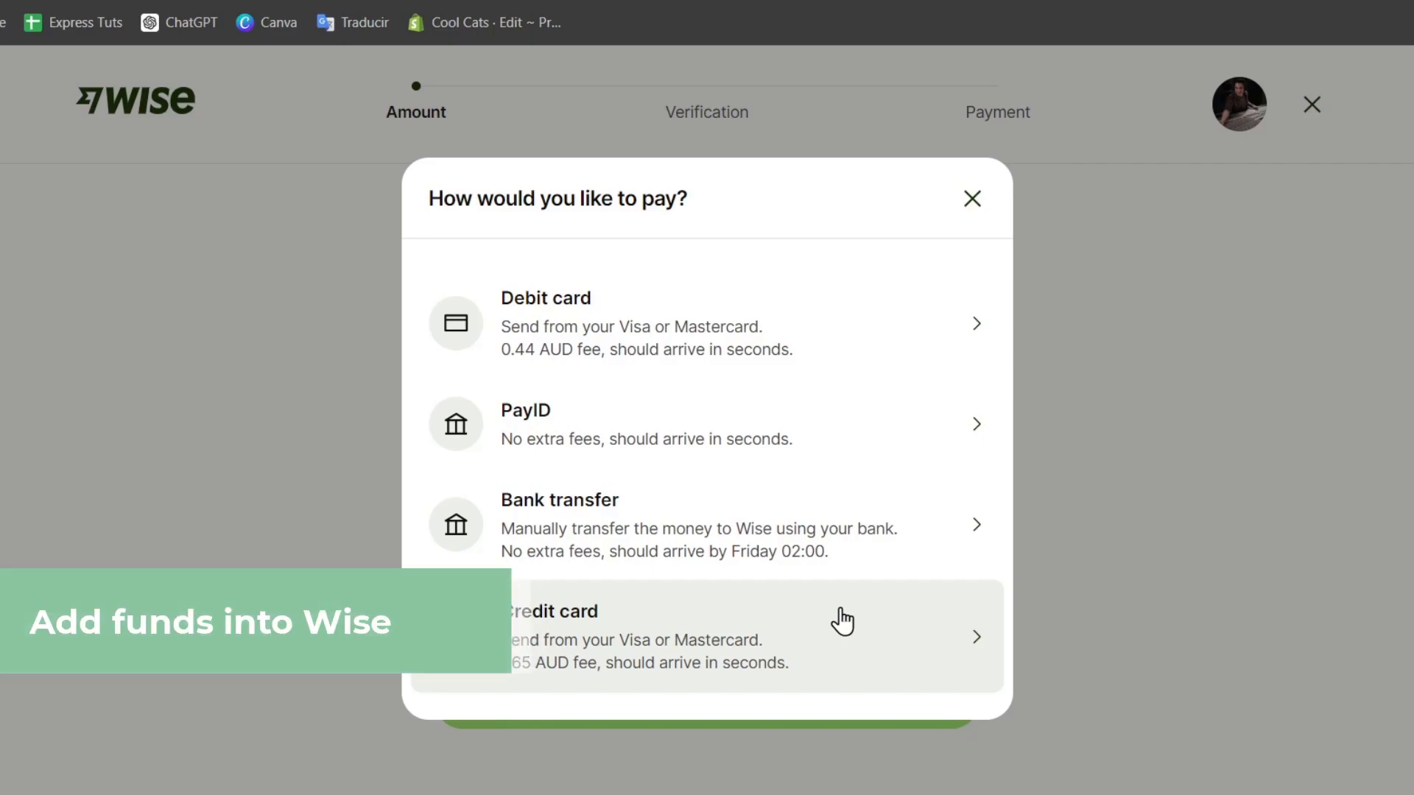
click(523, 546)
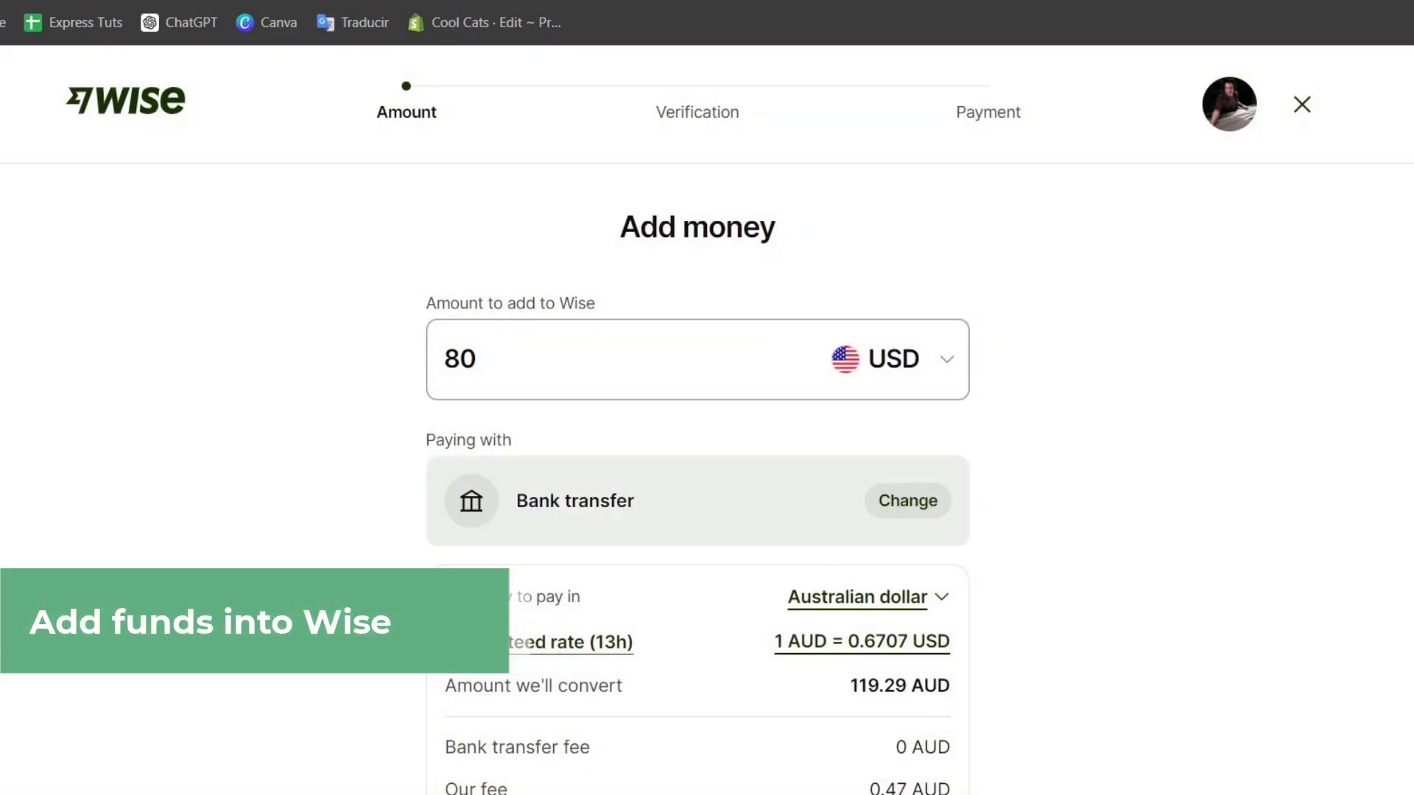
scroll(1041, 591, down, 3)
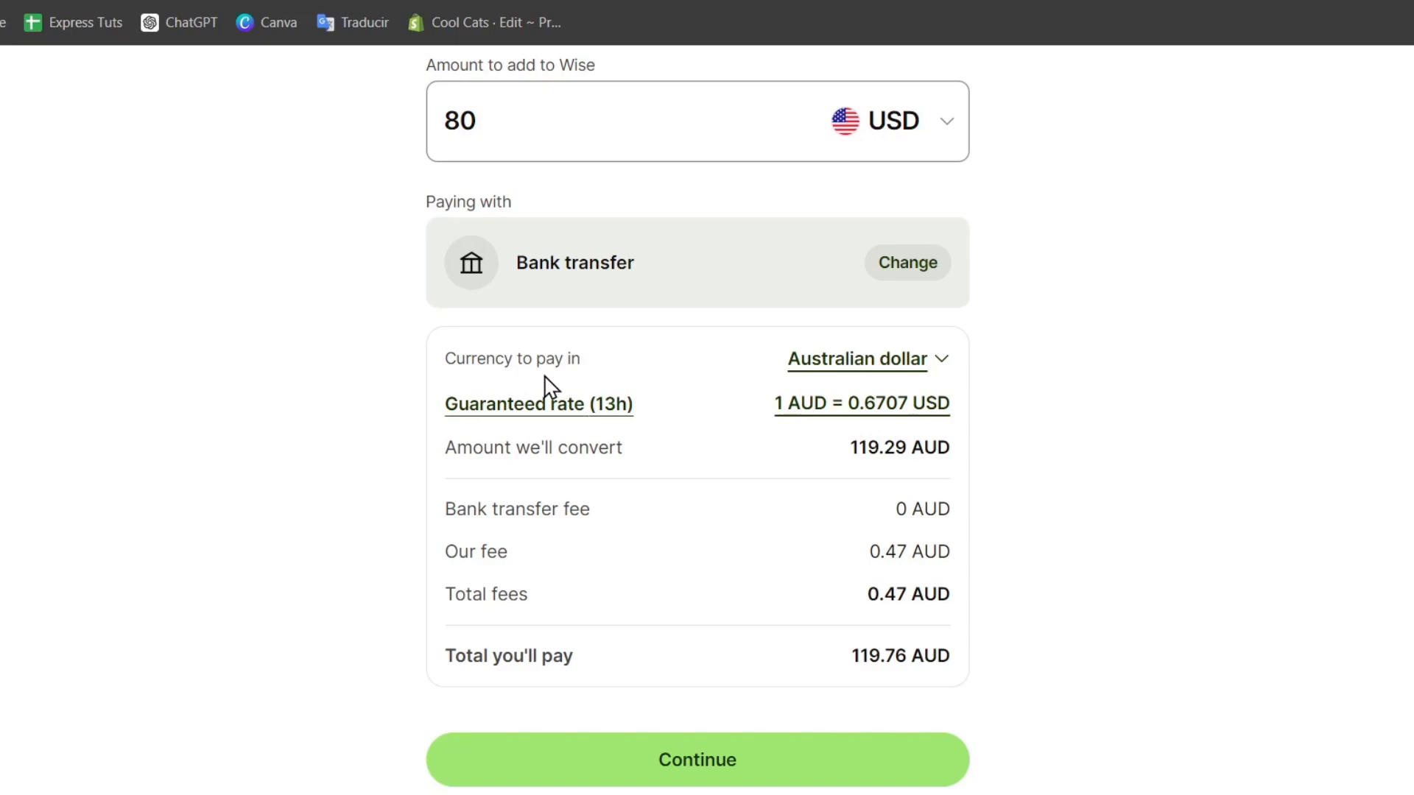
Change the currency to pay in to US dollars
click(804, 377)
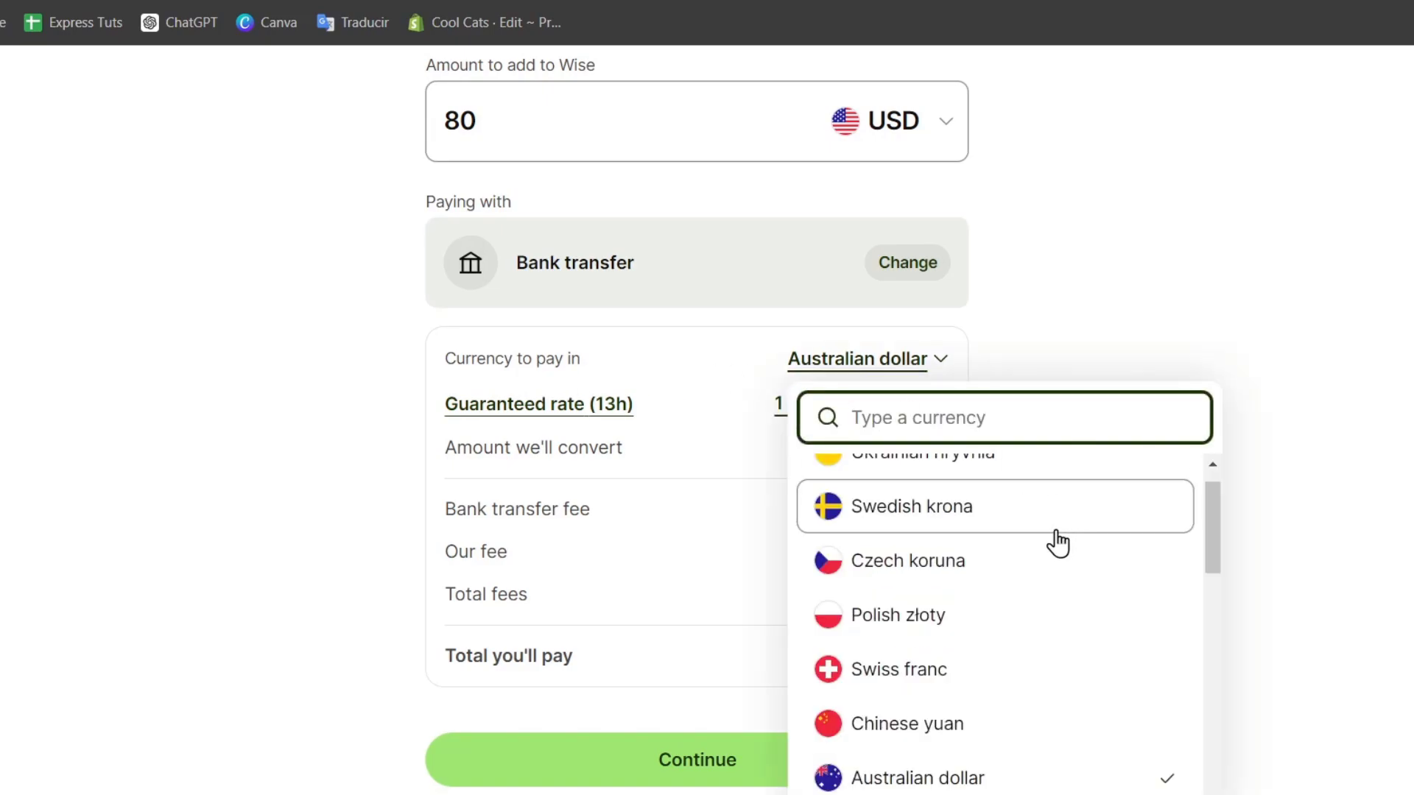
scroll(1058, 544, up, 1)
scroll(1058, 543, down, 5)
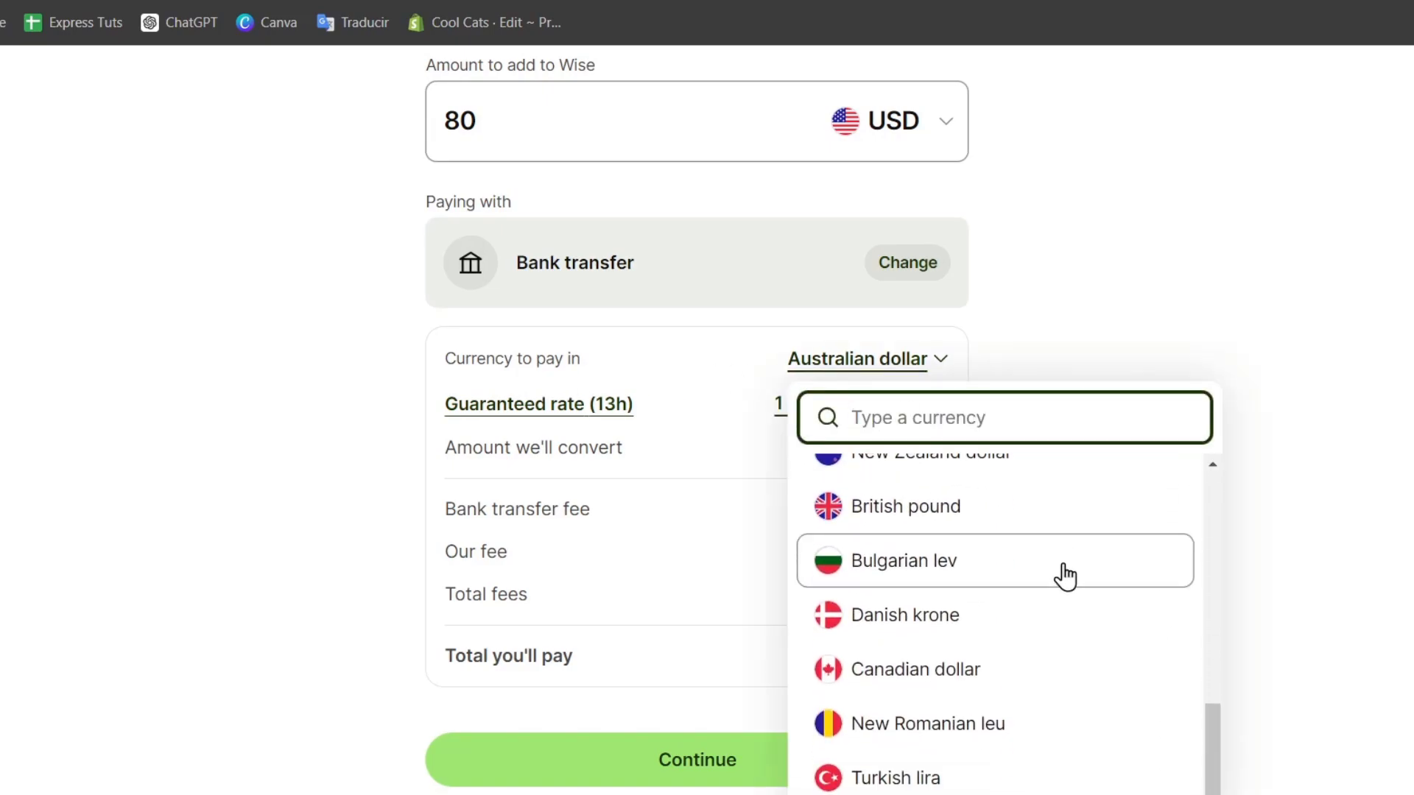
scroll(1064, 579, up, 2)
scroll(1064, 586, up, 4)
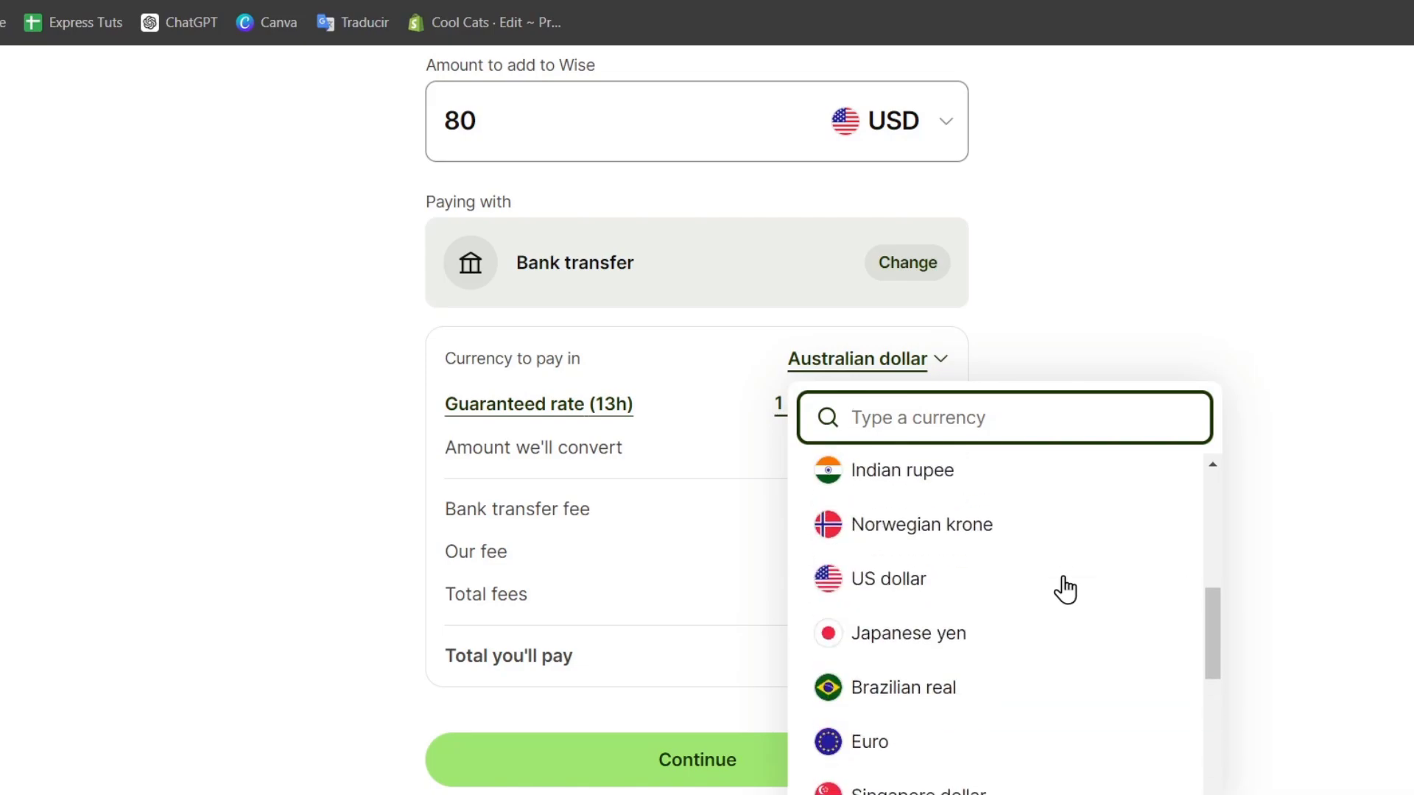
click(1058, 595)
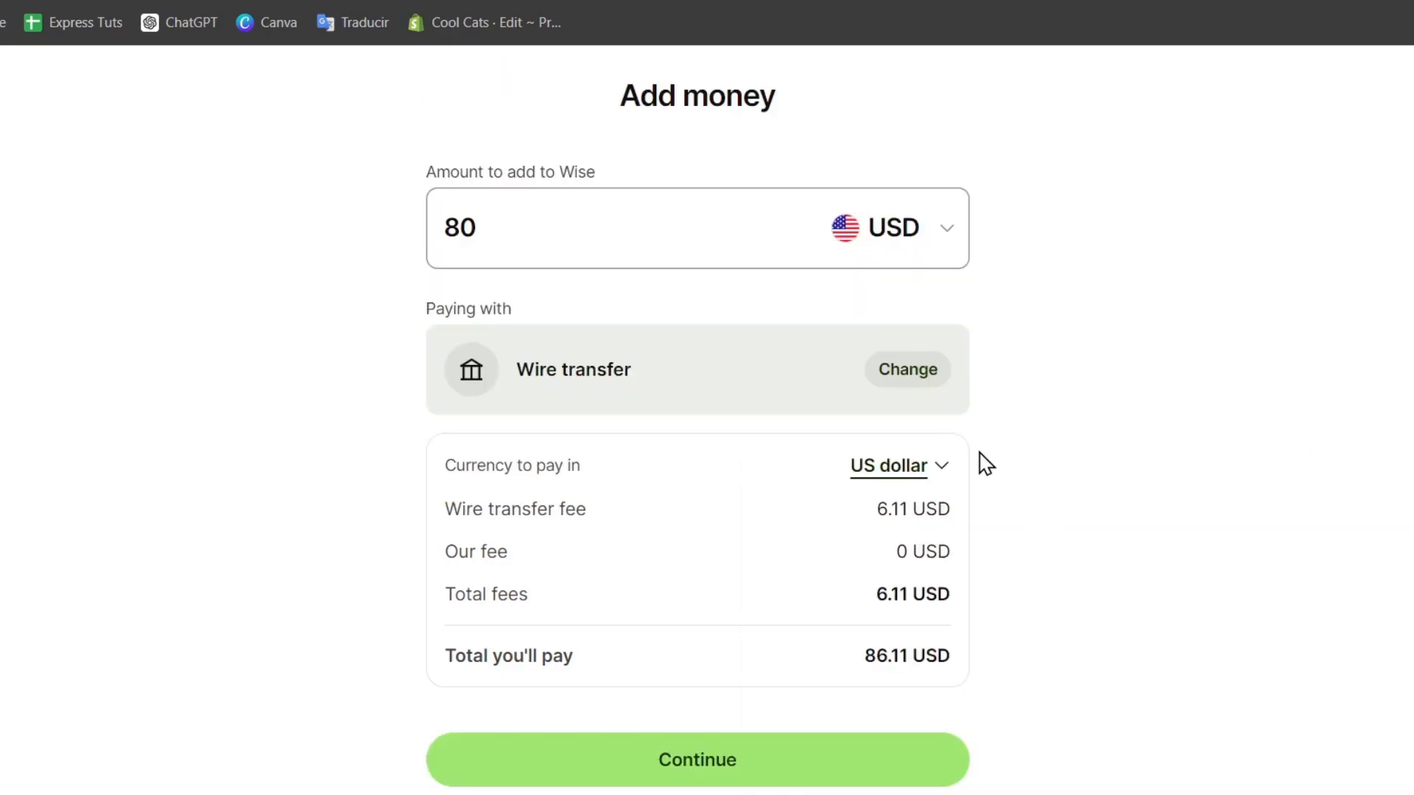
Review the wire transfer's 6.11 USD fees and 86.11 USD total
drag(489, 509, 945, 510)
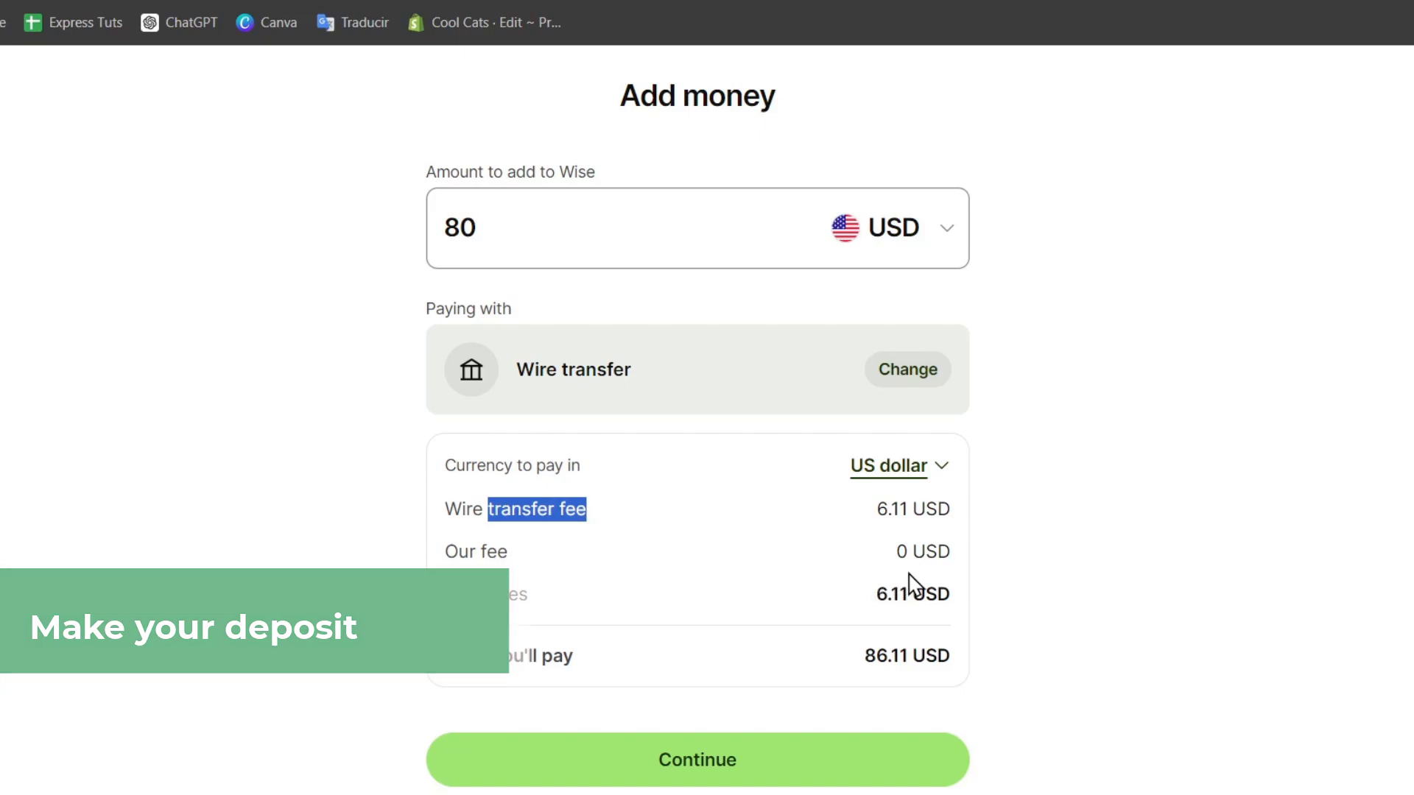
drag(876, 594, 923, 595)
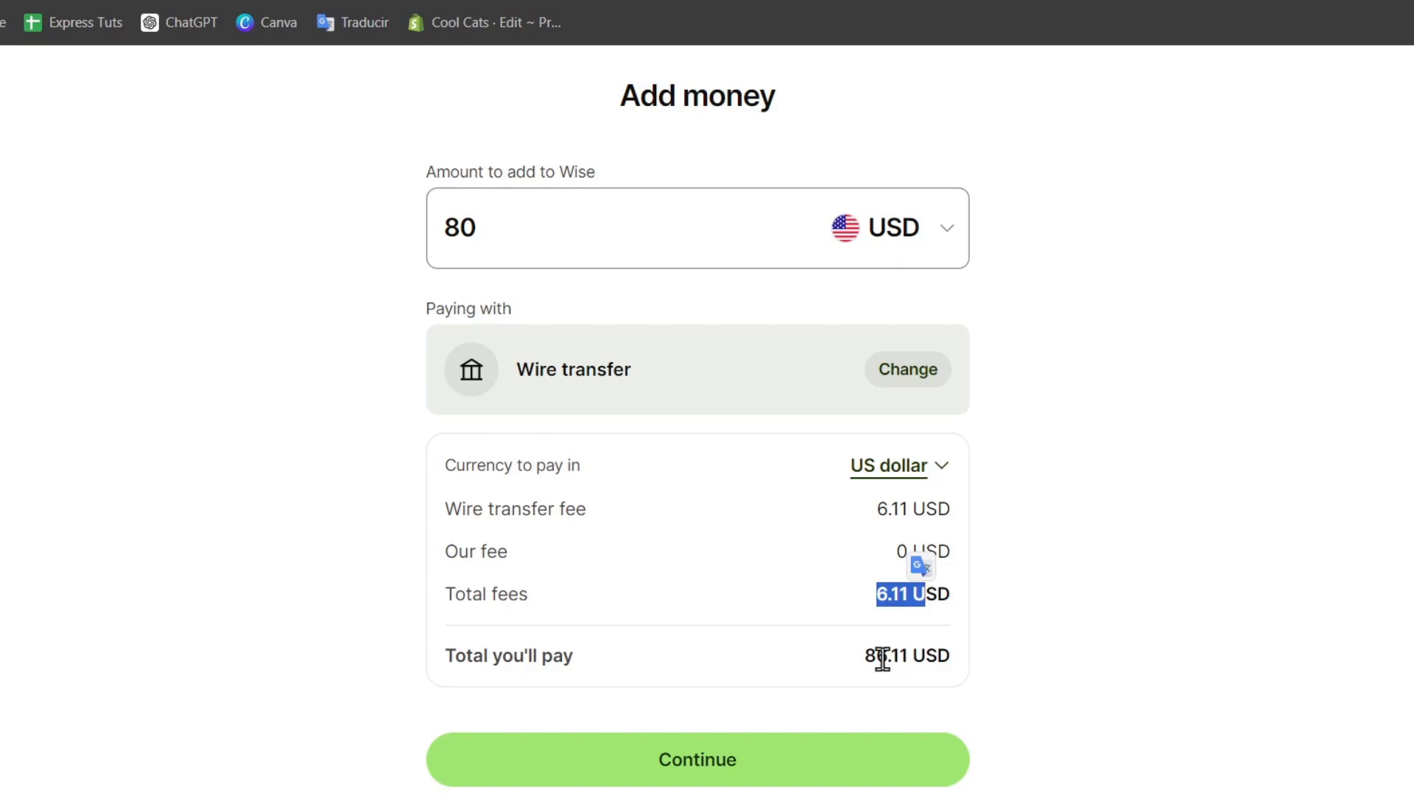
drag(879, 656, 950, 667)
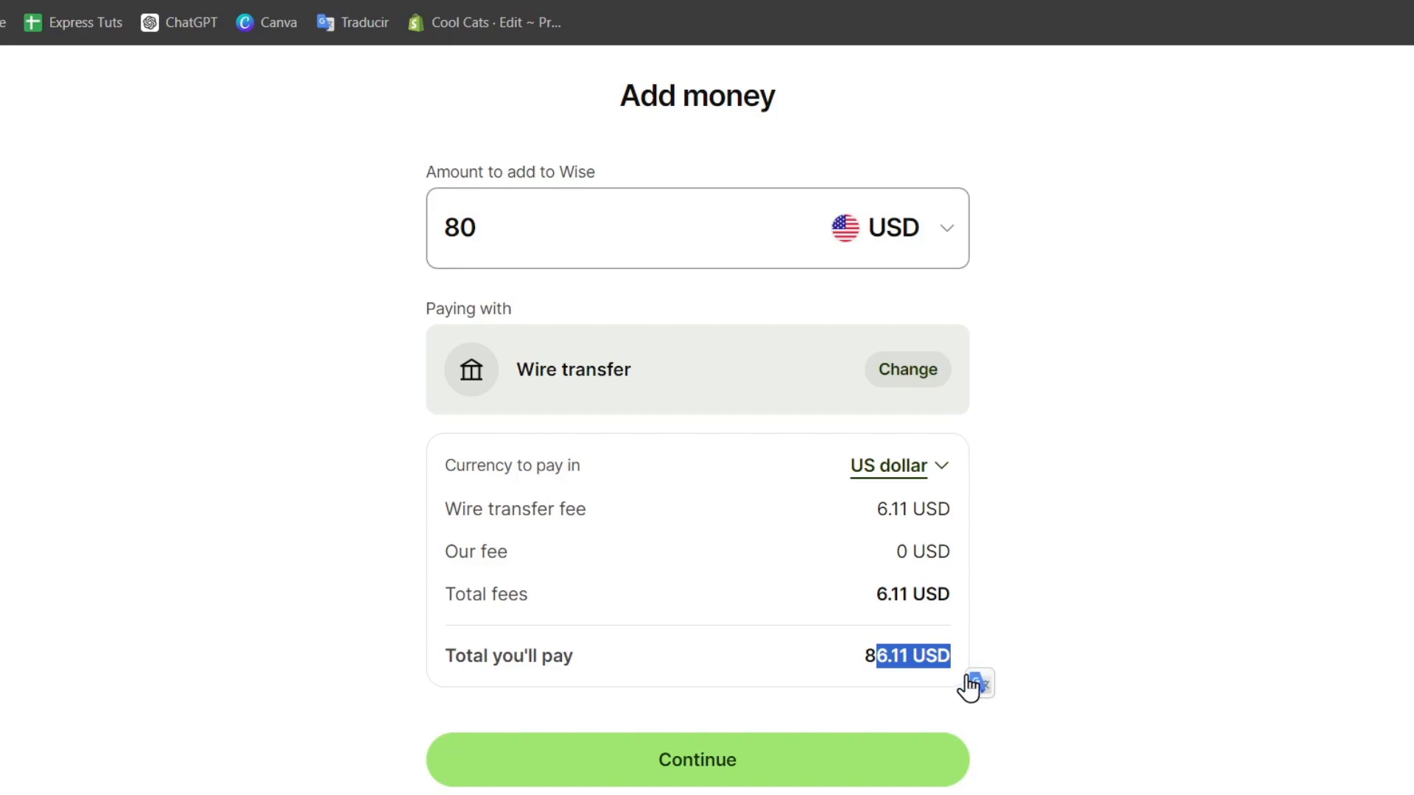
click(836, 728)
Continue to the Payment step, read the manual bank transfer instructions, and proceed past them
click(770, 766)
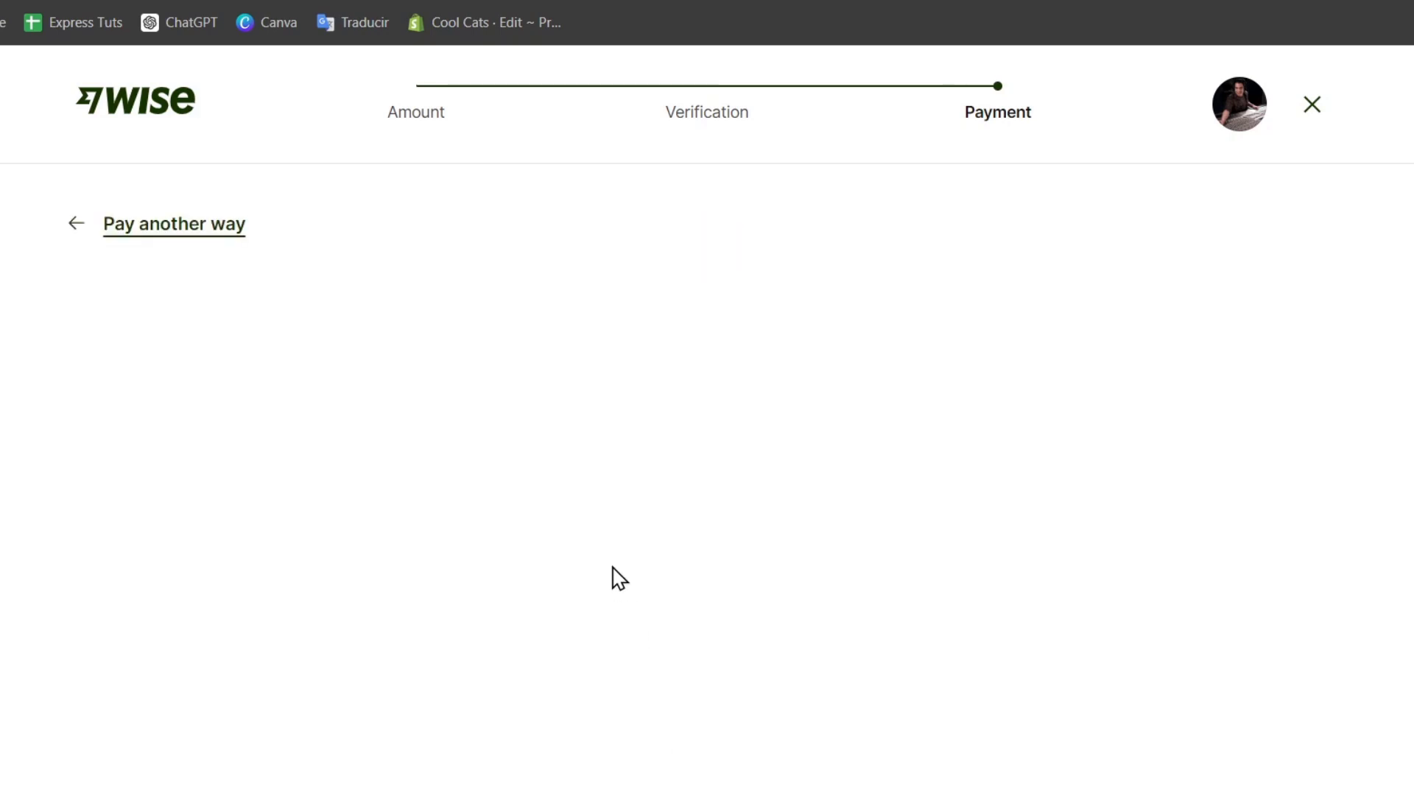
drag(616, 577, 618, 578)
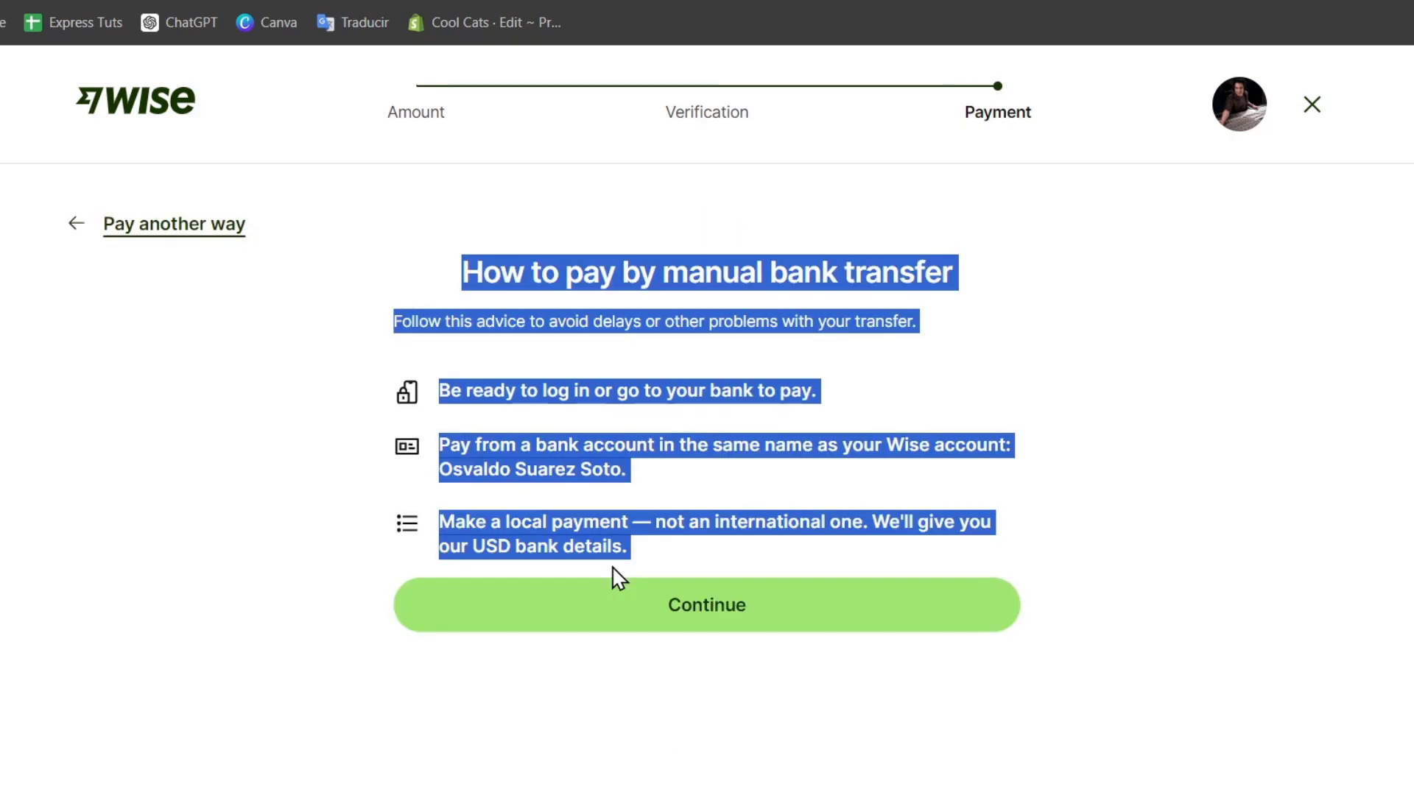
click(731, 615)
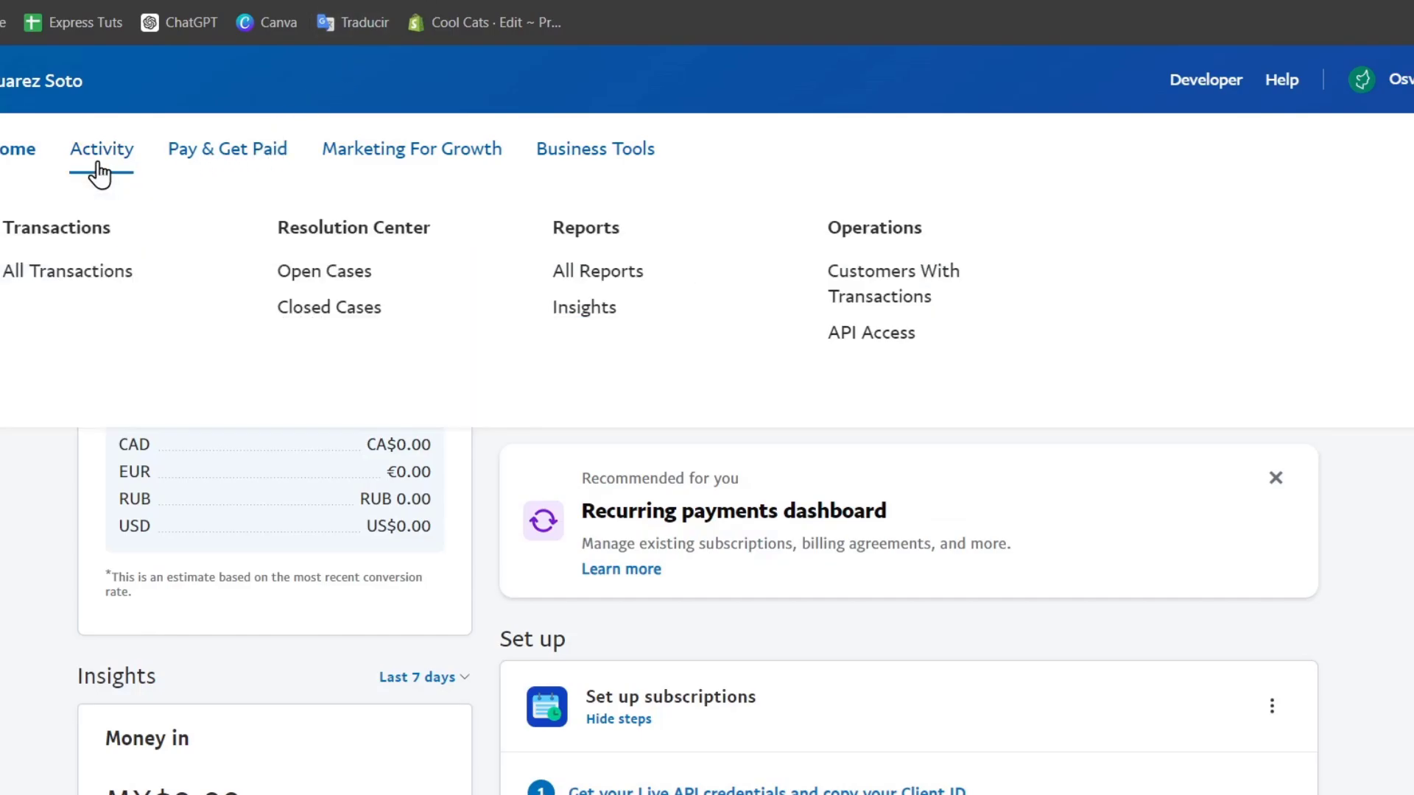
Open PayPal's Send payments page from Pay & Get Paid, then switch back to the Wise tab
mouse_move(203, 171)
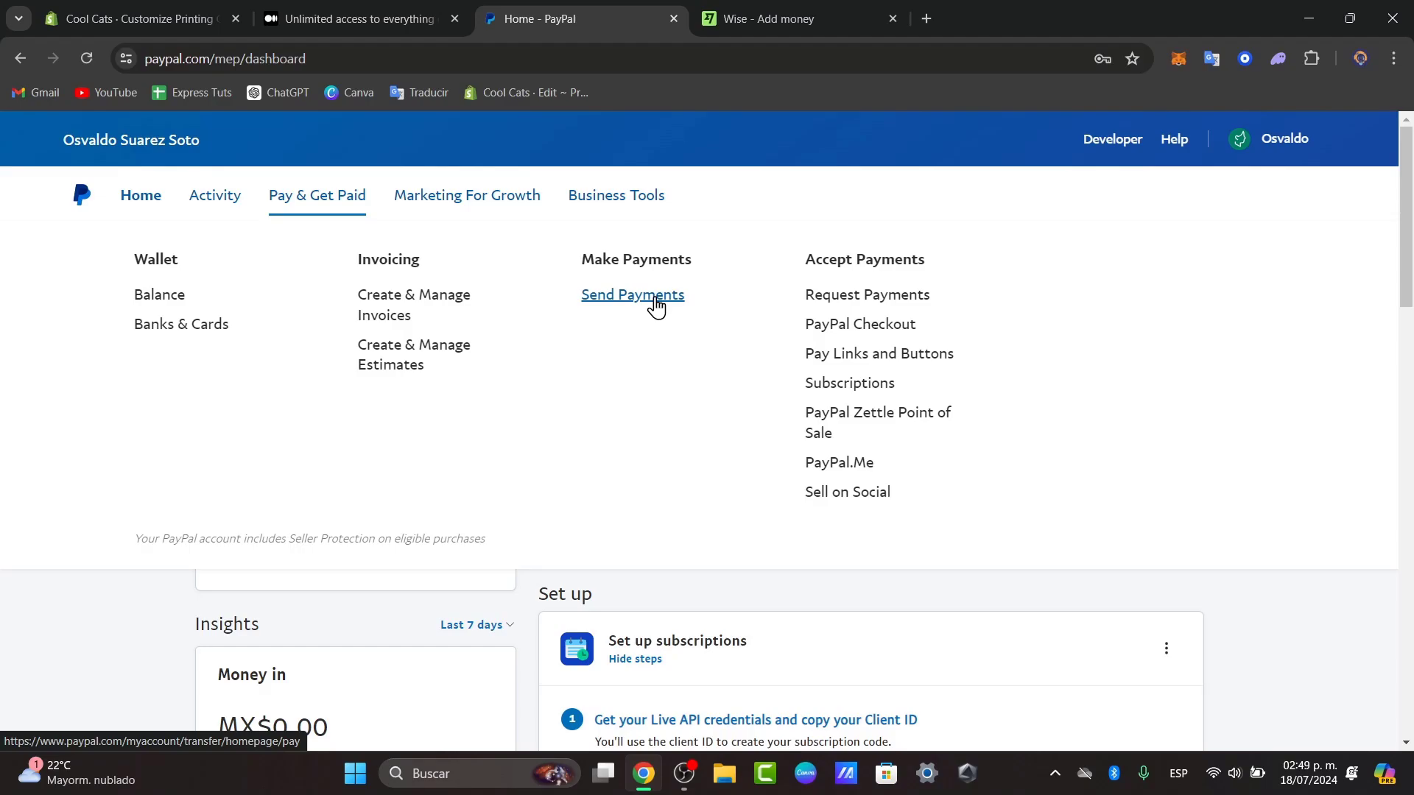
click(654, 296)
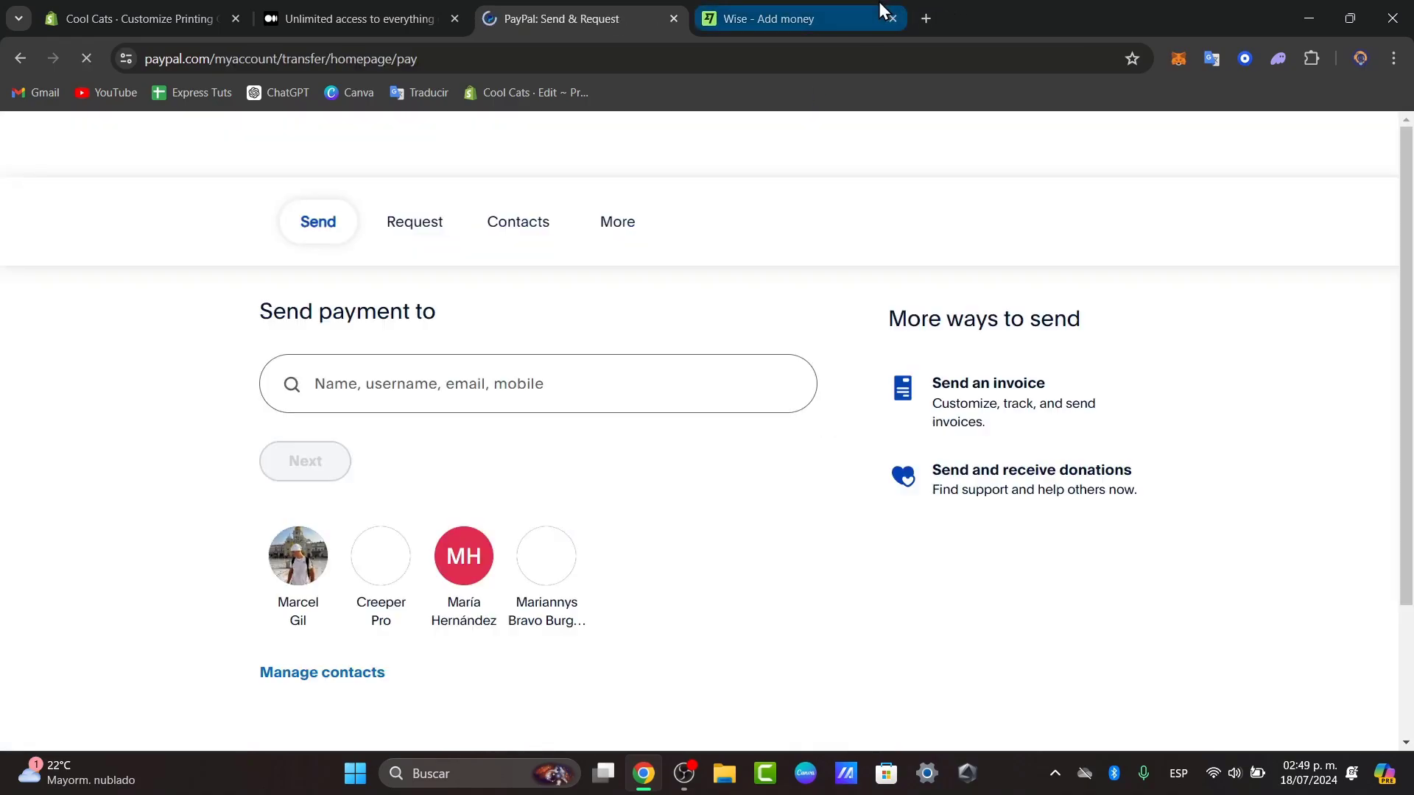
click(861, 30)
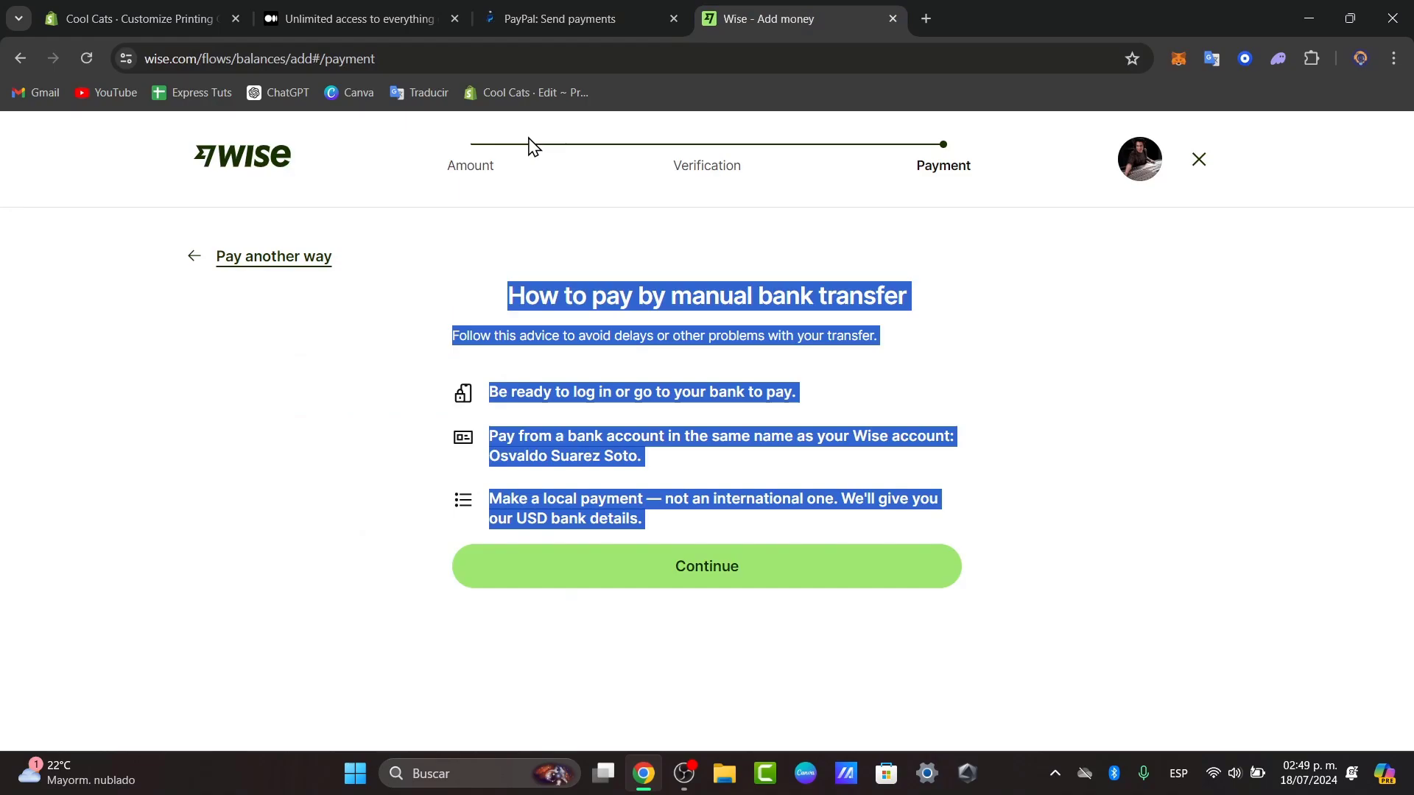
Cancel the 80 USD top-up, review its cancelled transaction details, then go back to all transactions
click(1198, 162)
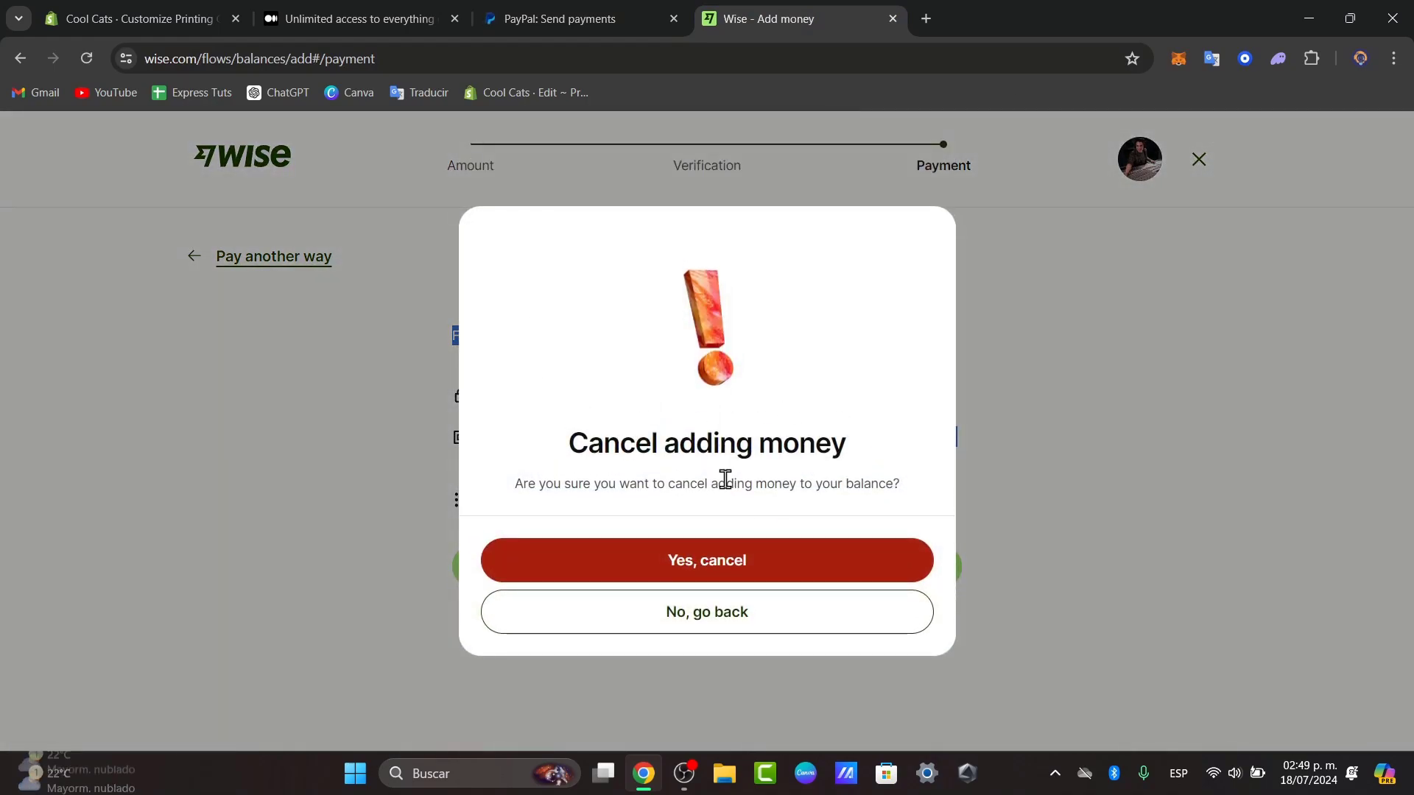
click(776, 556)
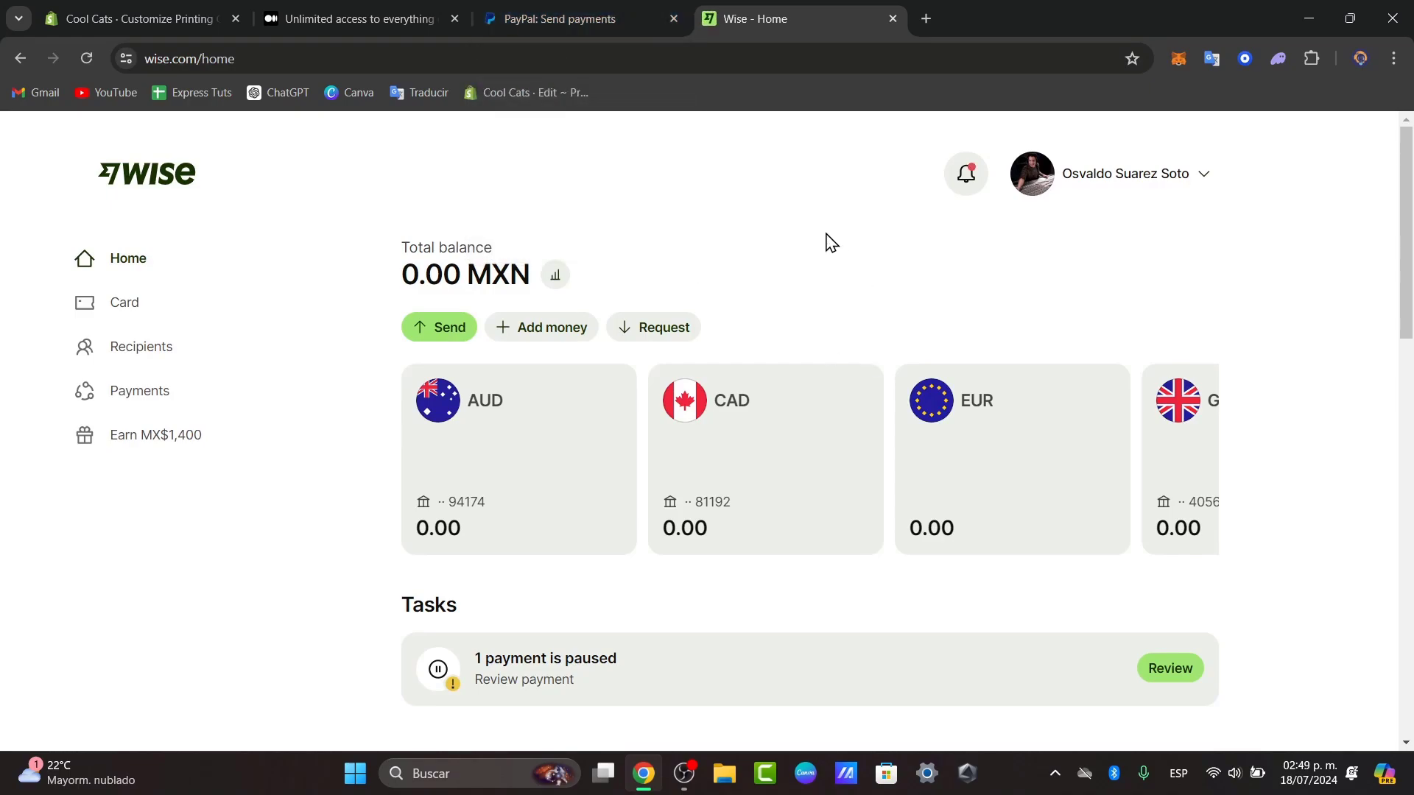
scroll(1244, 604, down, 3)
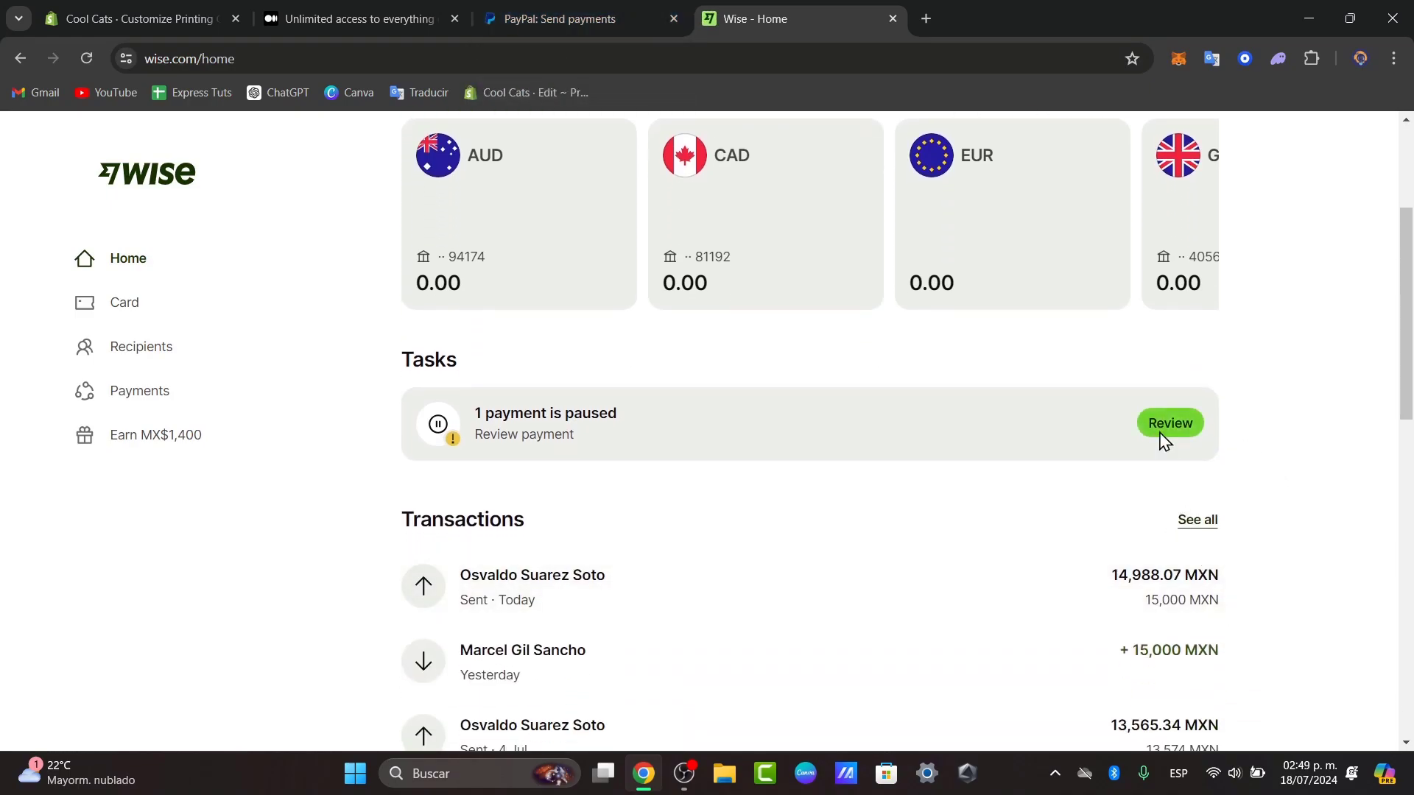
click(1163, 426)
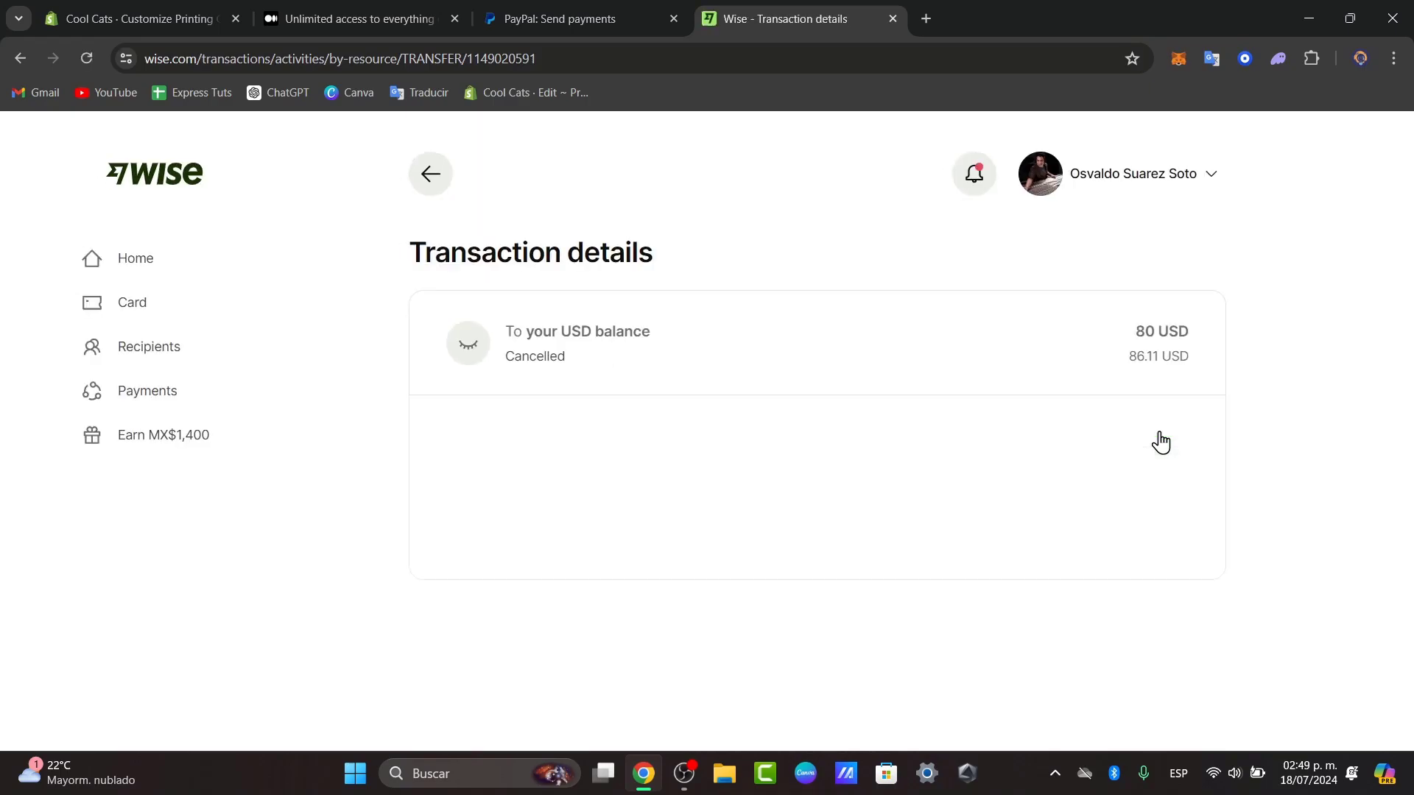
scroll(1105, 427, down, 2)
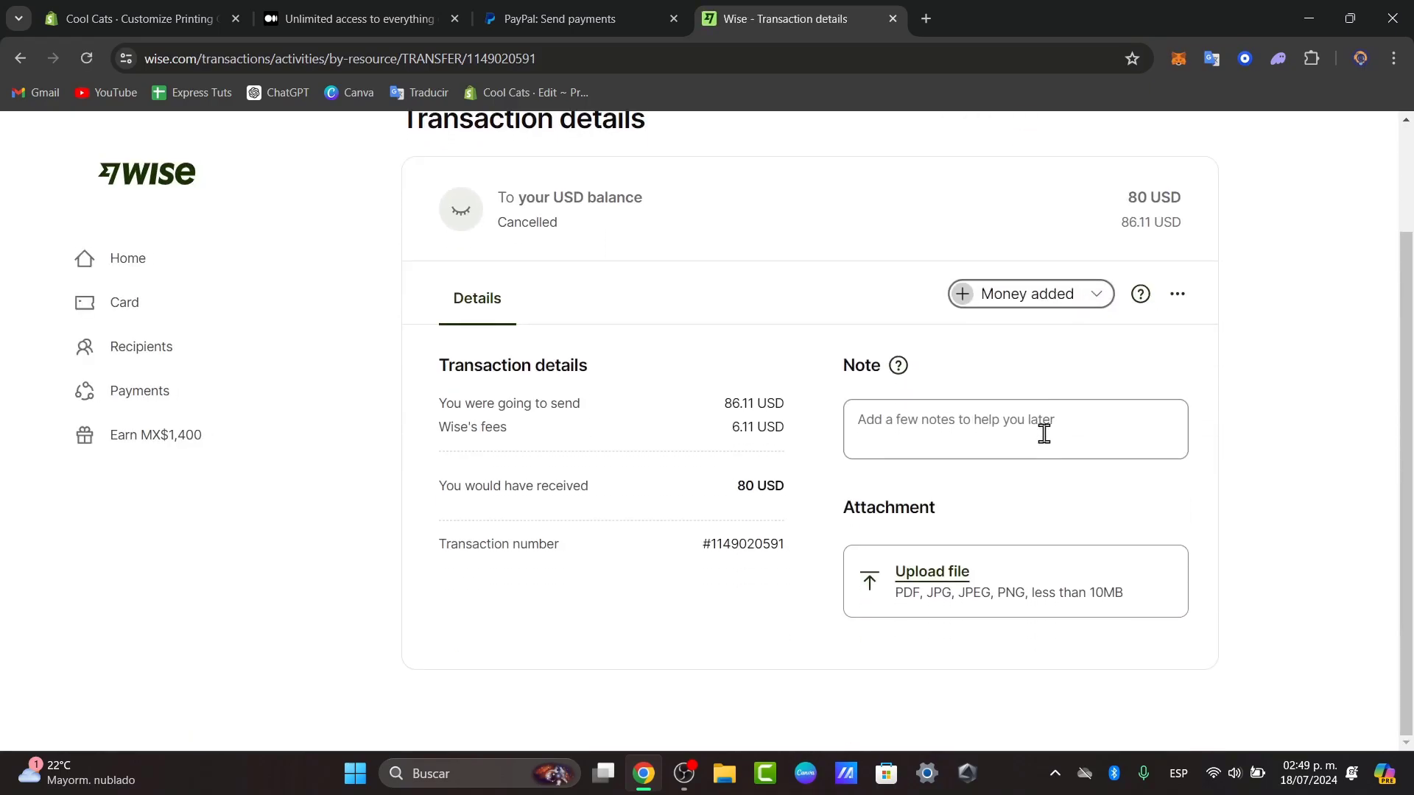
scroll(1021, 515, up, 2)
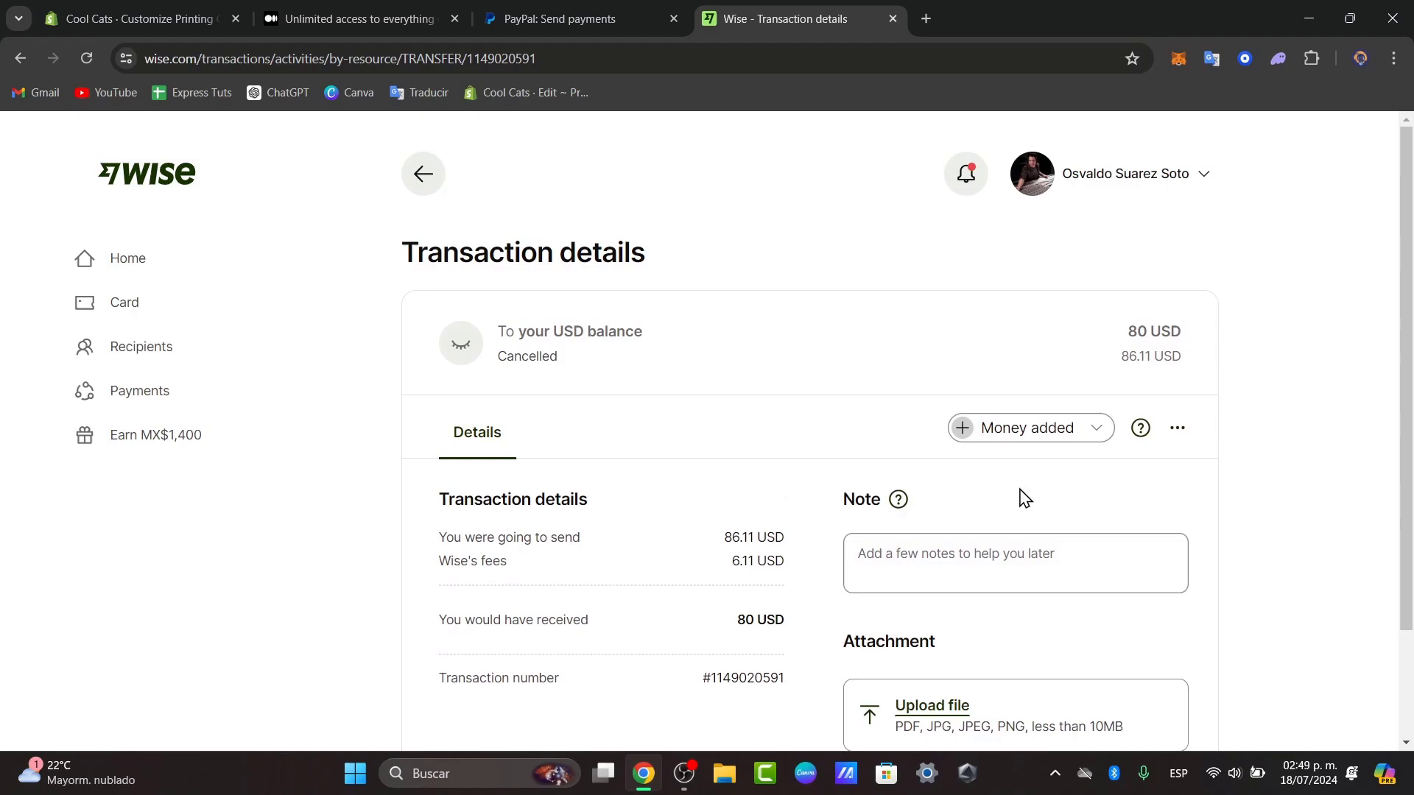
click(415, 169)
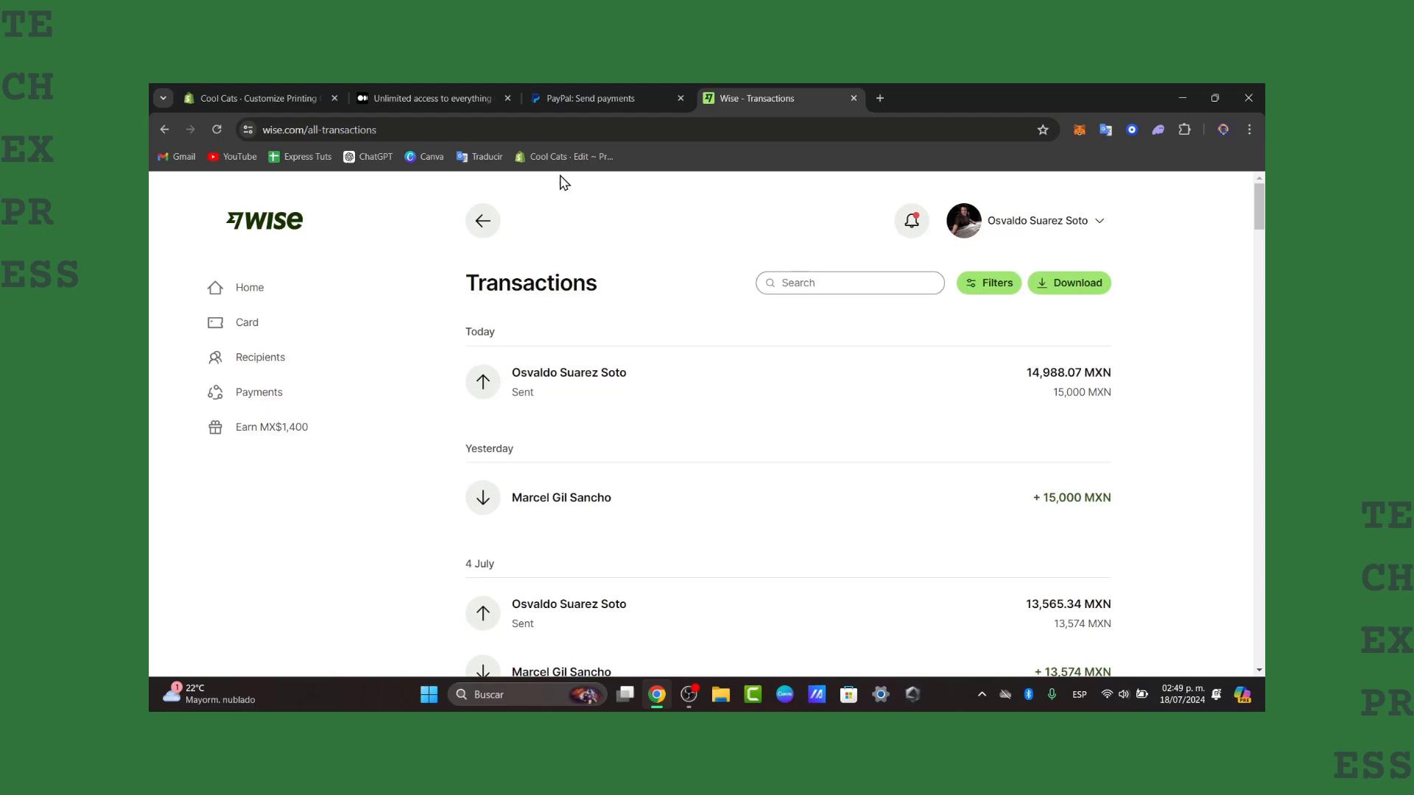
Switch to the PayPal tab and go from Send payments back to the Home dashboard
click(609, 90)
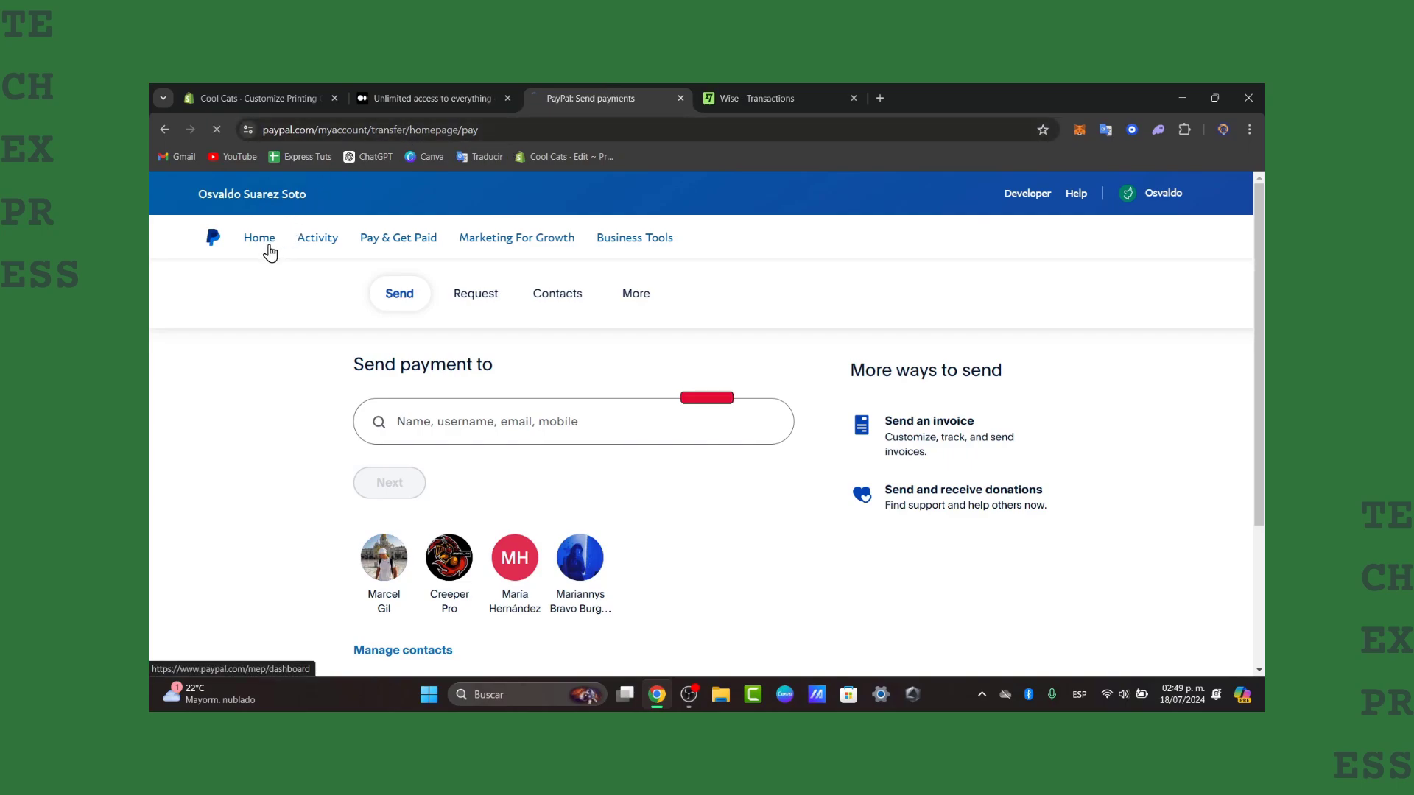
click(262, 246)
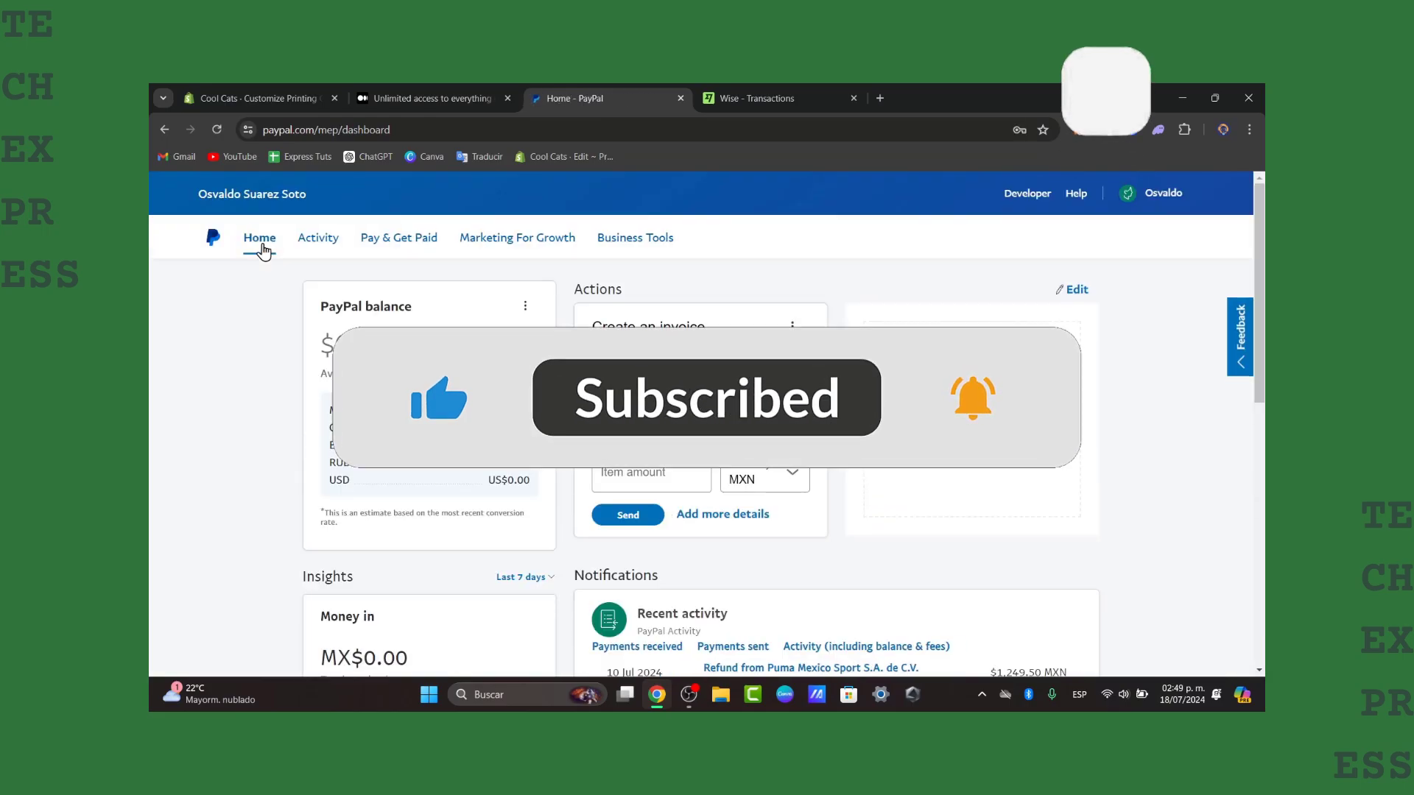
mouse_move(766, 91)
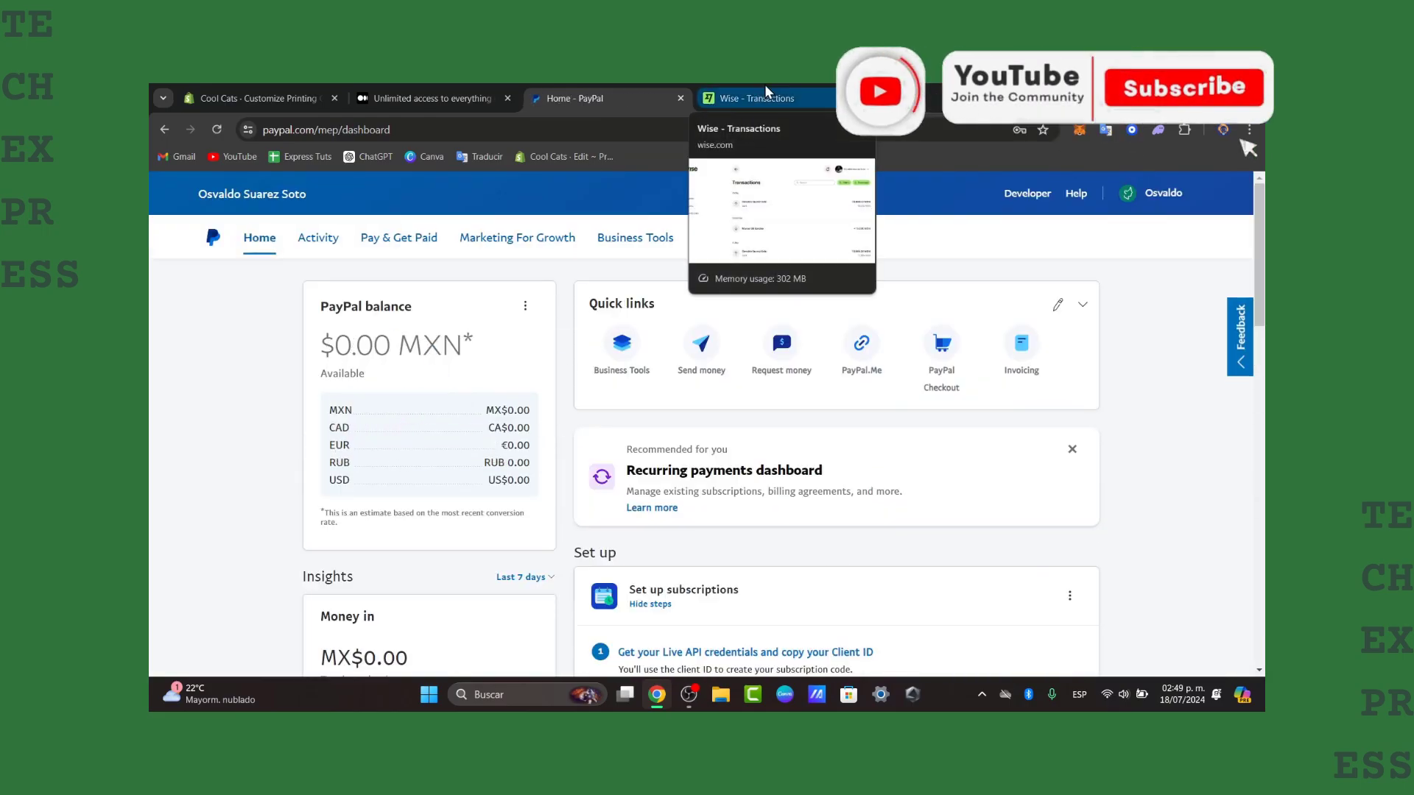